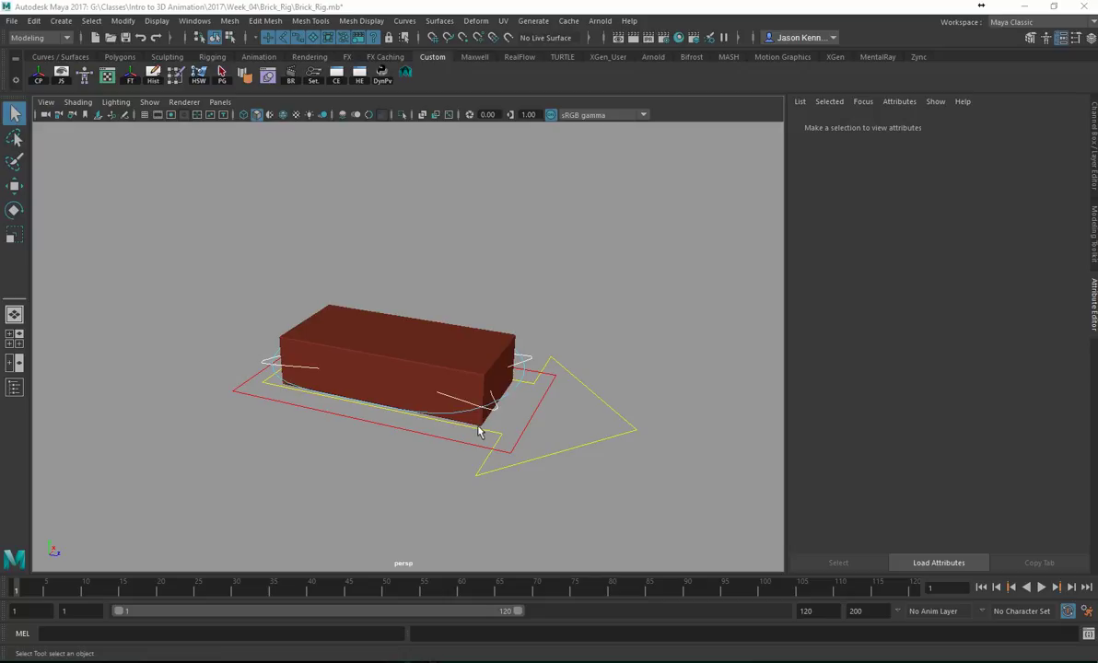
# - Select Brick_Global_CTRL and show its channel values in the Channel Box beside a wider viewport
pyautogui.keyDown('alt'); pyautogui.moveTo(471, 412); pyautogui.dragTo(454, 428); pyautogui.keyUp('alt')
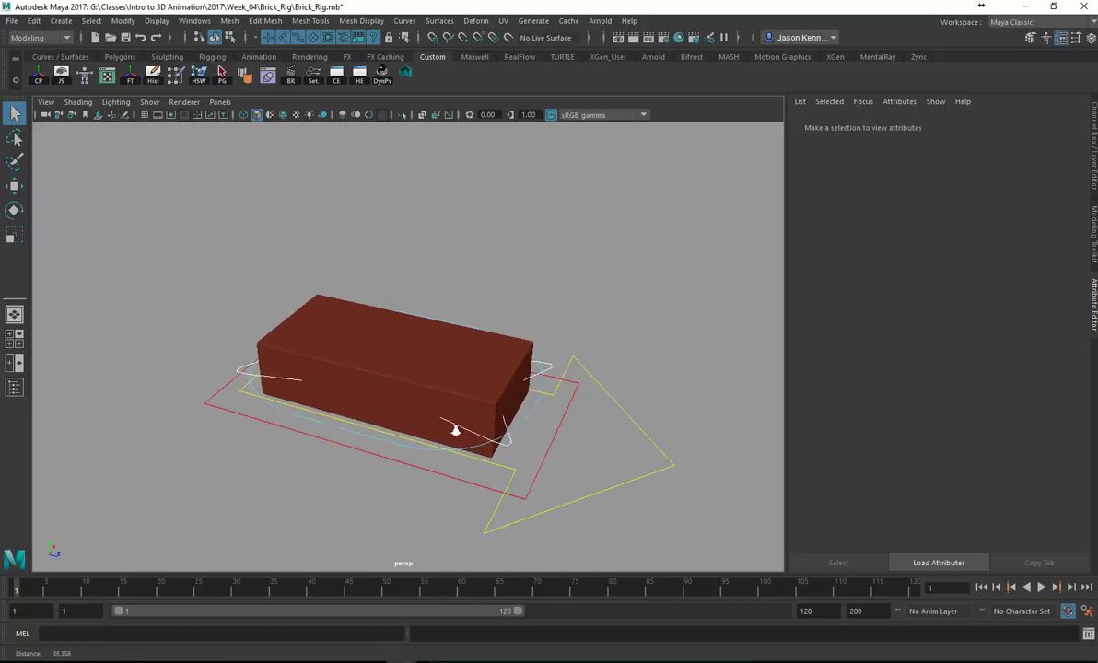
pyautogui.moveTo(454, 429)
pyautogui.keyDown('alt'); pyautogui.mouseDown(button='right')
pyautogui.moveTo(465, 431)
pyautogui.moveTo(434, 431)
pyautogui.mouseUp(button='right'); pyautogui.keyUp('alt')
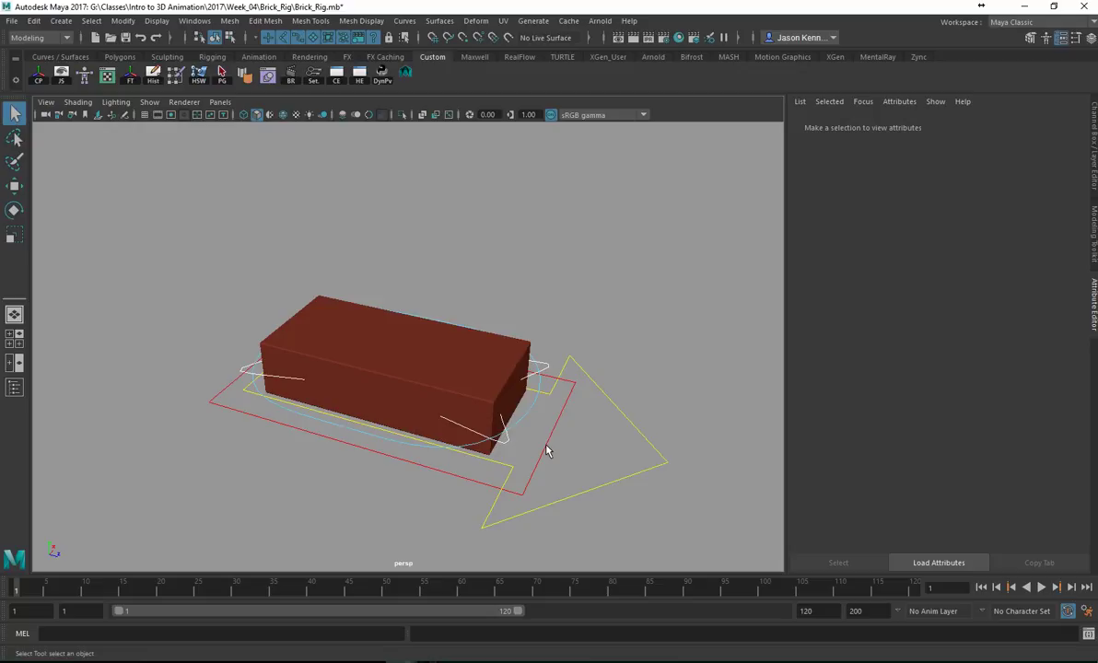
pyautogui.click(436, 472)
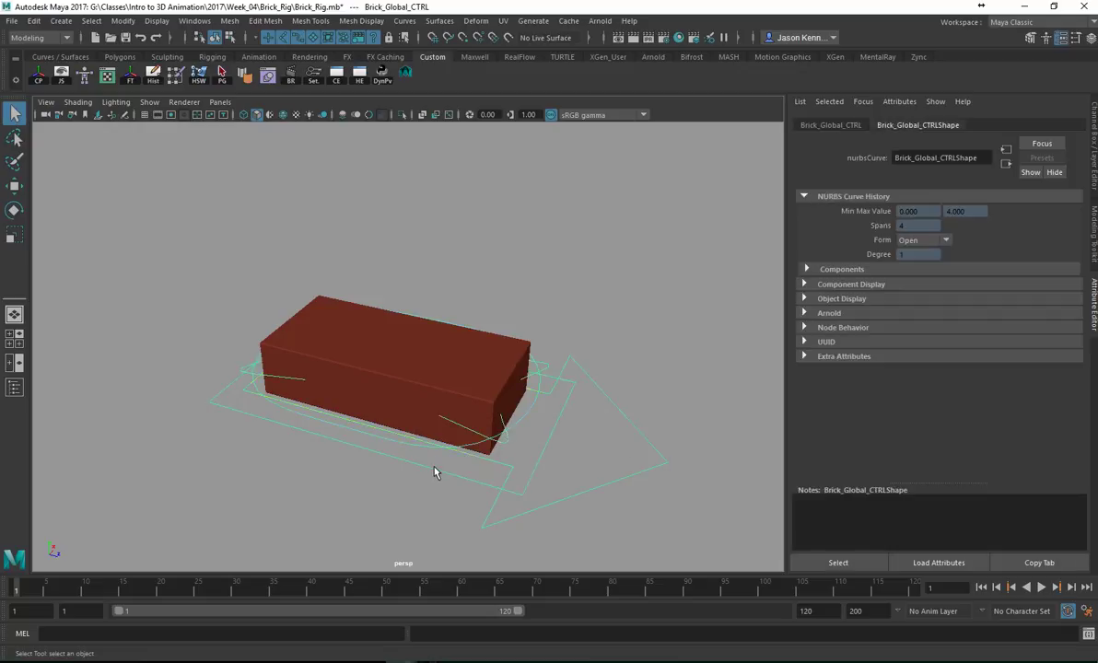
pyautogui.keyDown('alt'); pyautogui.moveTo(436, 473); pyautogui.dragTo(360, 416); pyautogui.keyUp('alt')
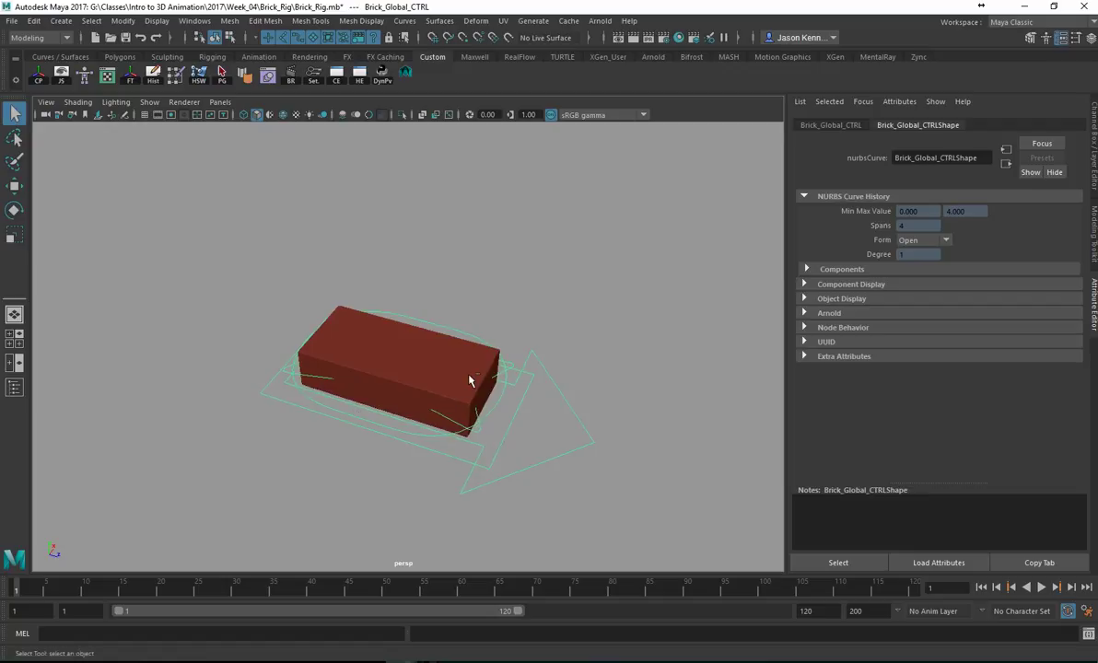
pyautogui.hotkey('ctrl', 'a')
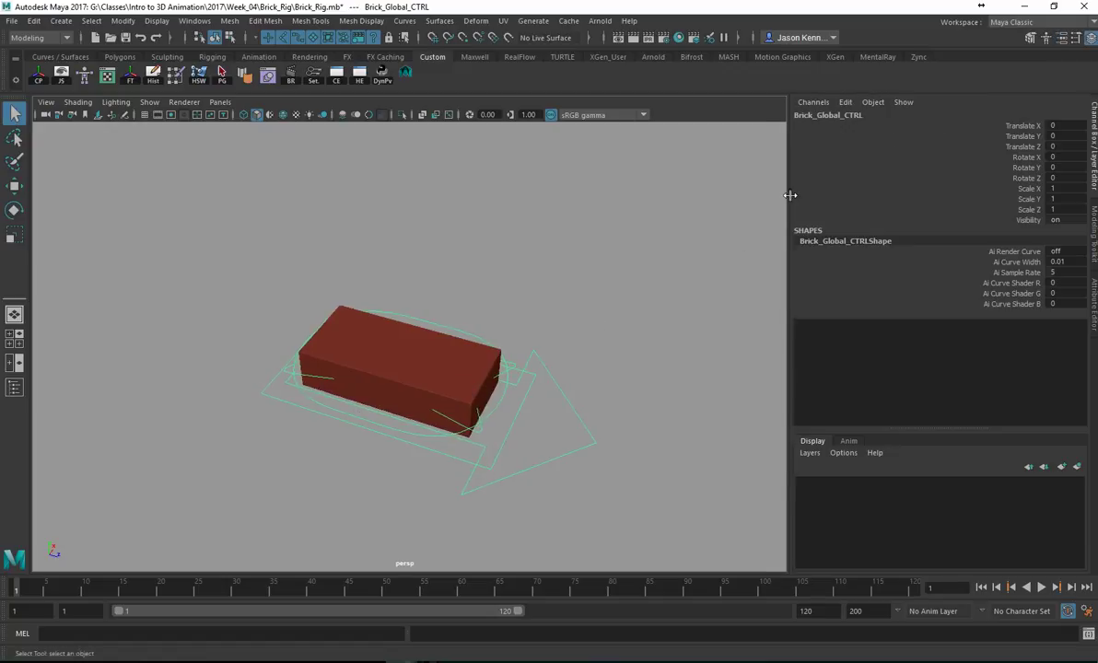
pyautogui.moveTo(791, 195); pyautogui.dragTo(891, 189)
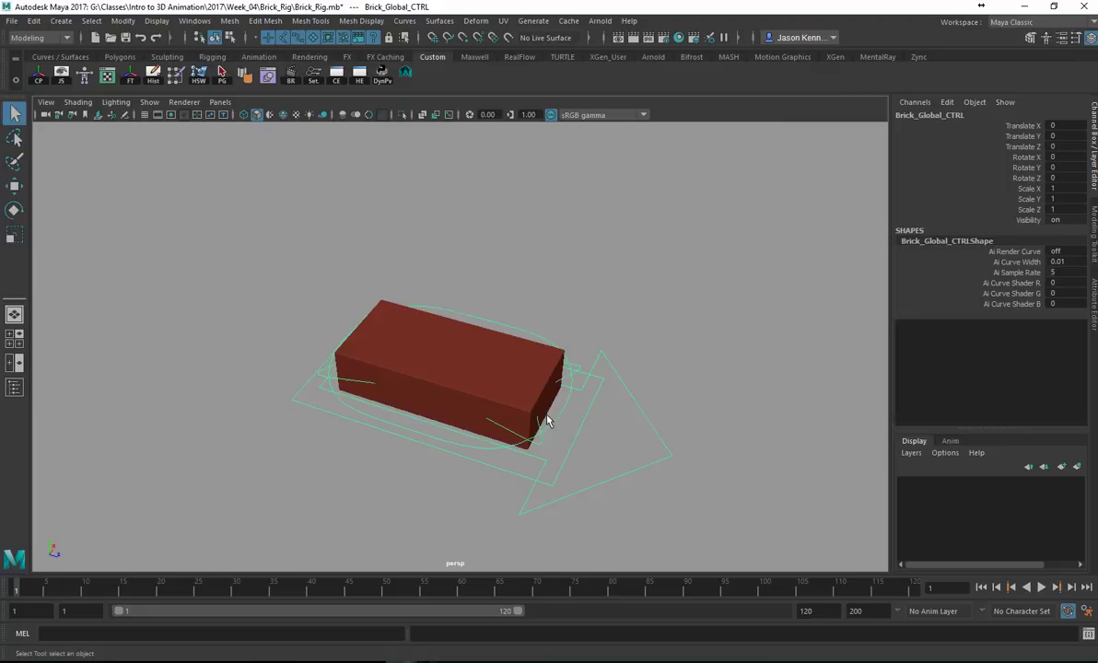
# - Move the whole rig along Z and X to Translate X 2.566, Z -0.135, then deselect
pyautogui.press('w')
pyautogui.moveTo(539, 413); pyautogui.dragTo(502, 392)
pyautogui.moveTo(505, 345); pyautogui.dragTo(495, 429)
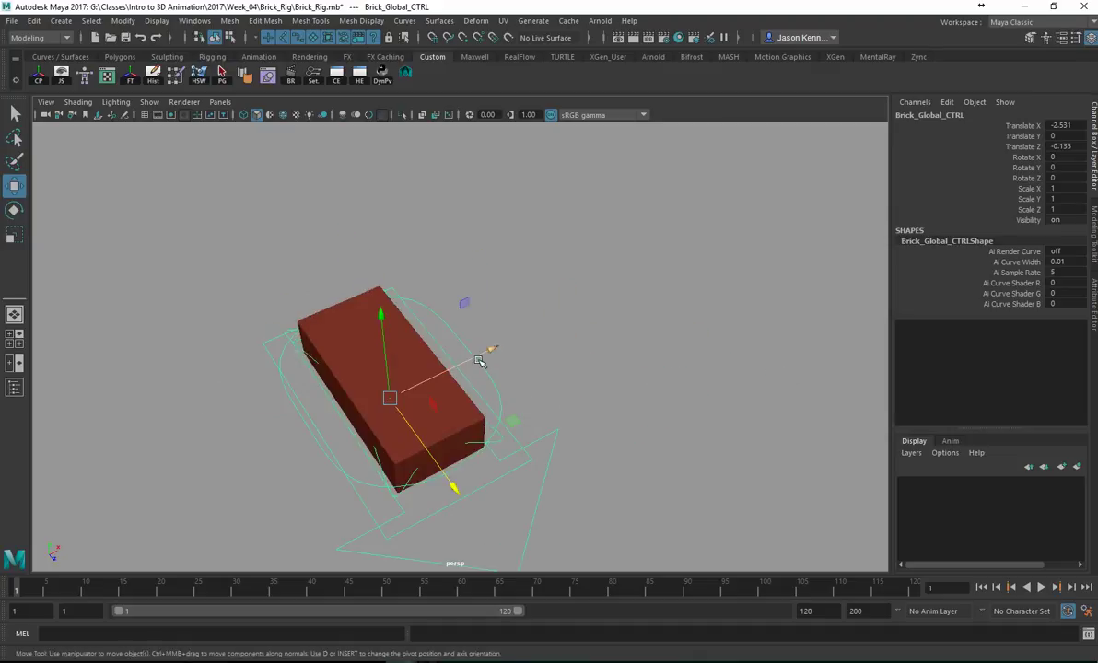
pyautogui.moveTo(479, 361); pyautogui.dragTo(561, 358)
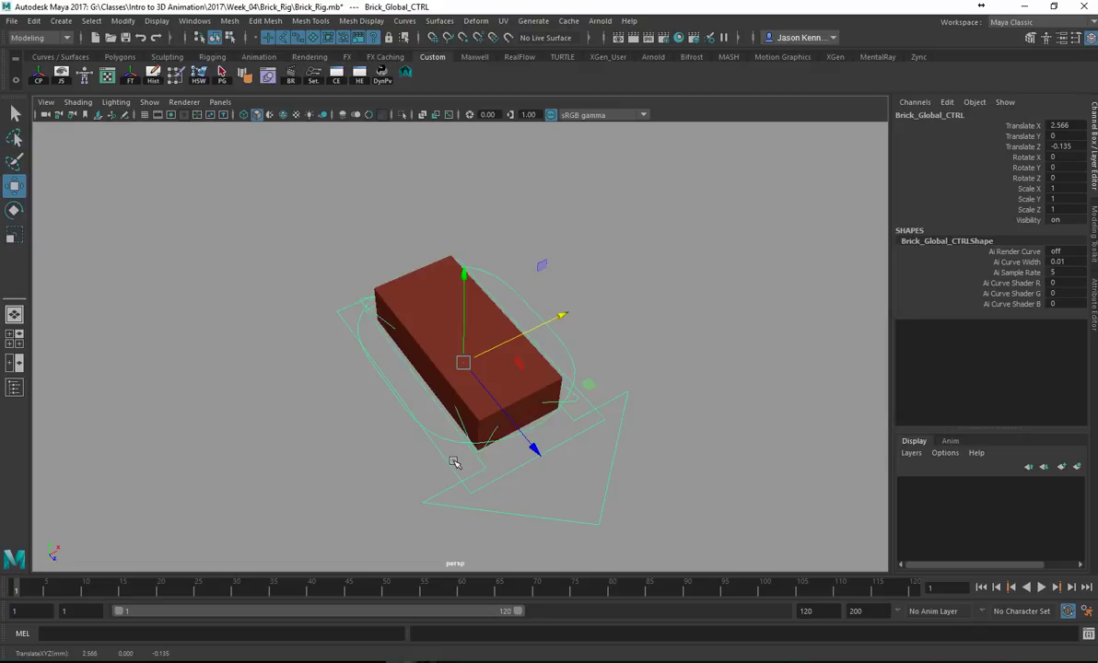
pyautogui.keyDown('alt'); pyautogui.moveTo(454, 463); pyautogui.dragTo(477, 488); pyautogui.keyUp('alt')
pyautogui.click(619, 431)
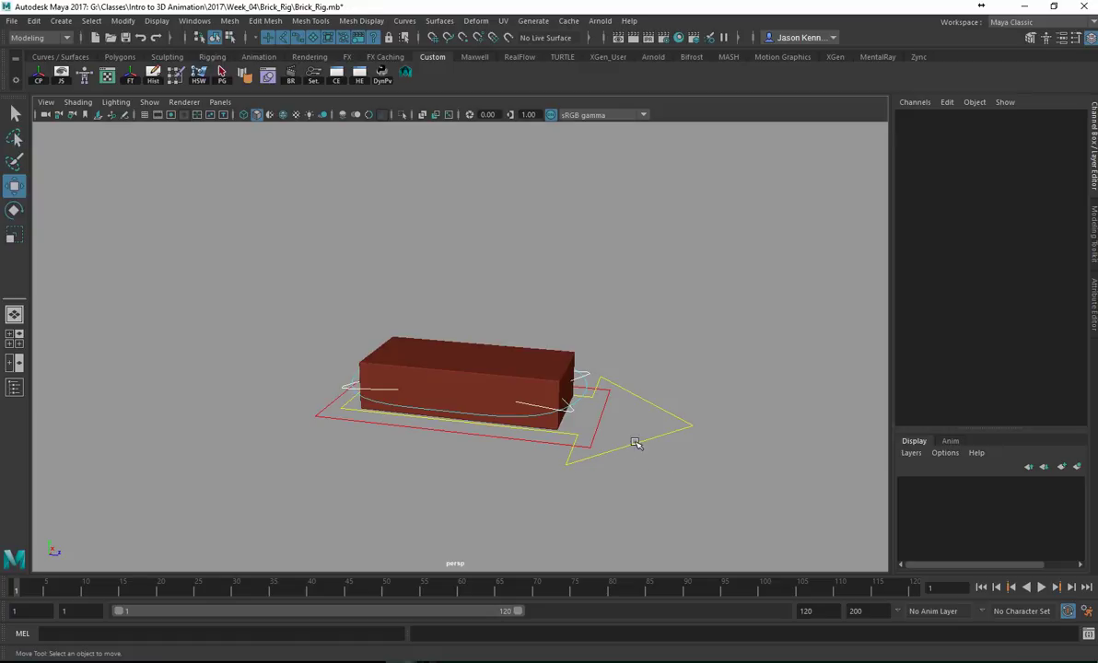
# - Move Brick_Translate_CTRL to X 2.179, Y 12.389, Z 3.394, undoing a stray X move
pyautogui.click(670, 426)
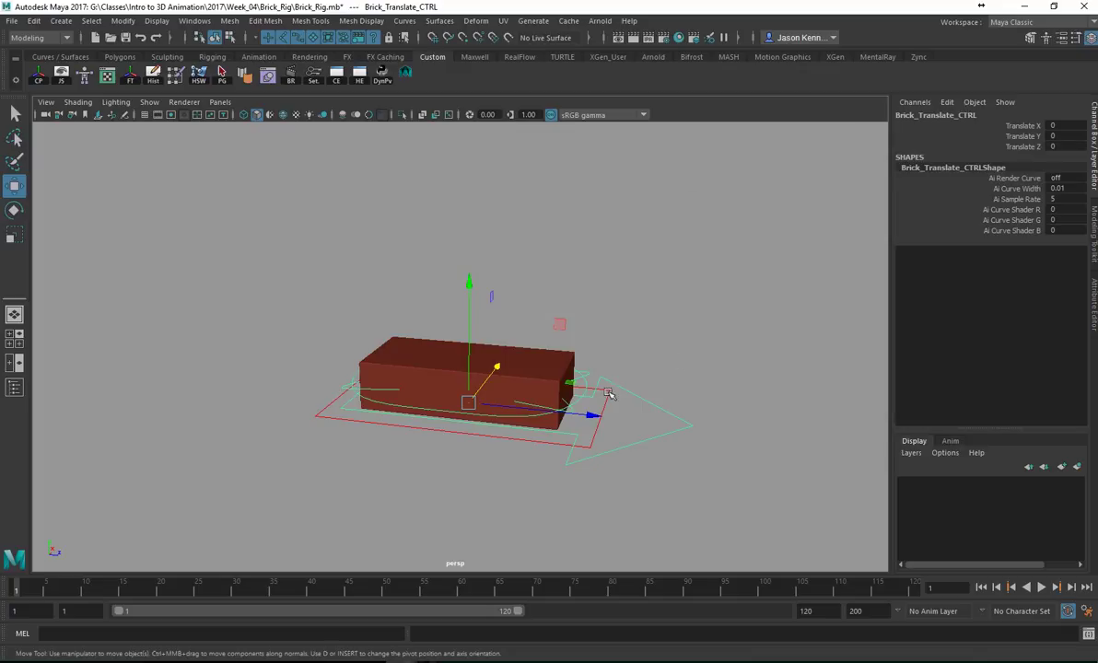
pyautogui.moveTo(590, 414); pyautogui.dragTo(561, 412)
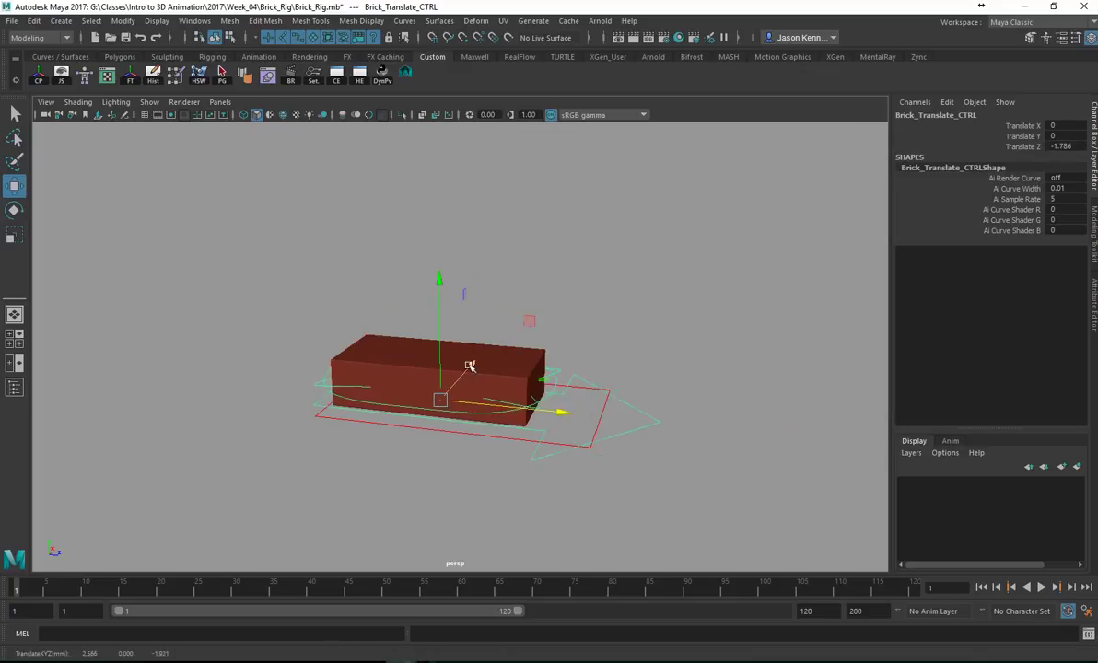
pyautogui.moveTo(470, 366); pyautogui.dragTo(610, 263)
pyautogui.hotkey('ctrl', 'z')
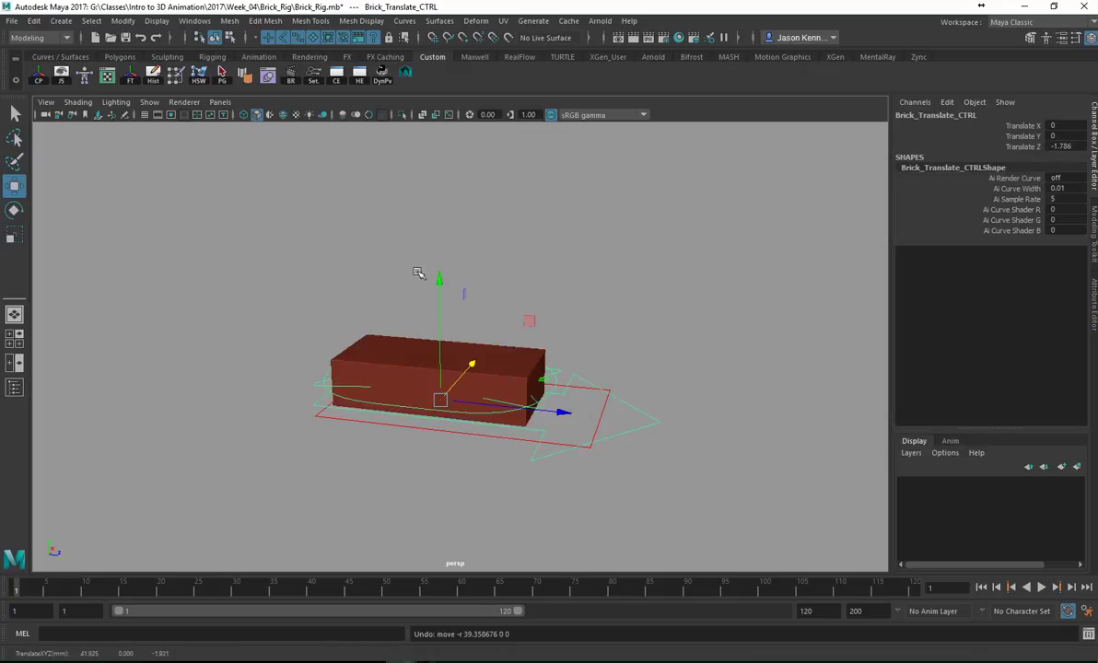
pyautogui.moveTo(418, 272); pyautogui.dragTo(415, 48)
pyautogui.keyDown('alt'); pyautogui.moveTo(516, 313); pyautogui.dragTo(502, 405); pyautogui.keyUp('alt')
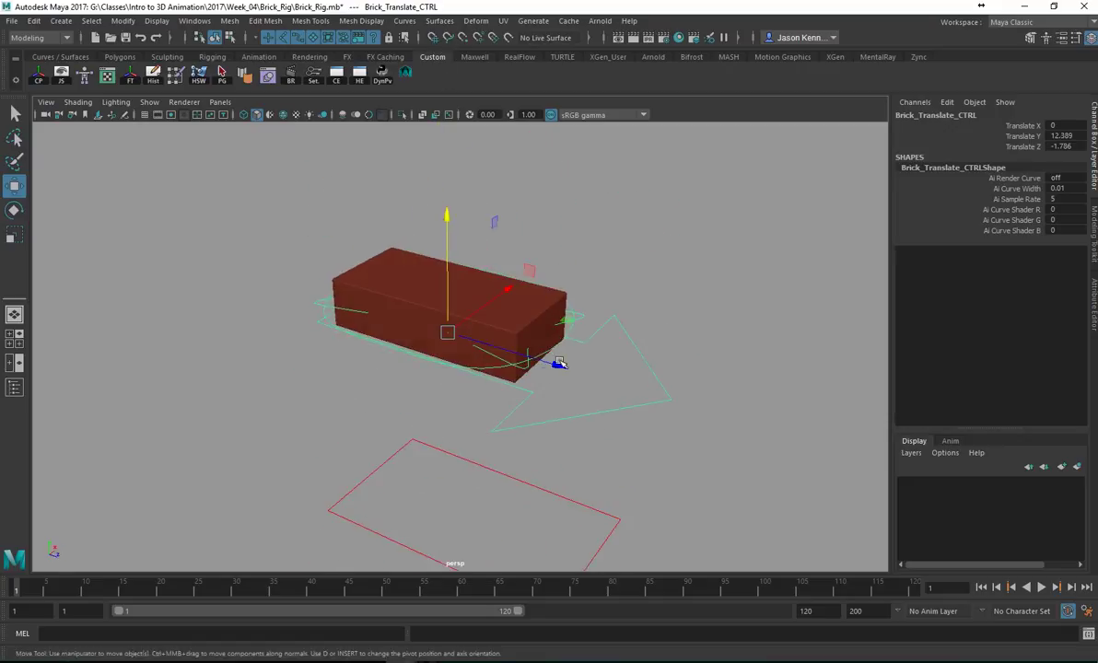
pyautogui.moveTo(559, 363); pyautogui.dragTo(387, 323)
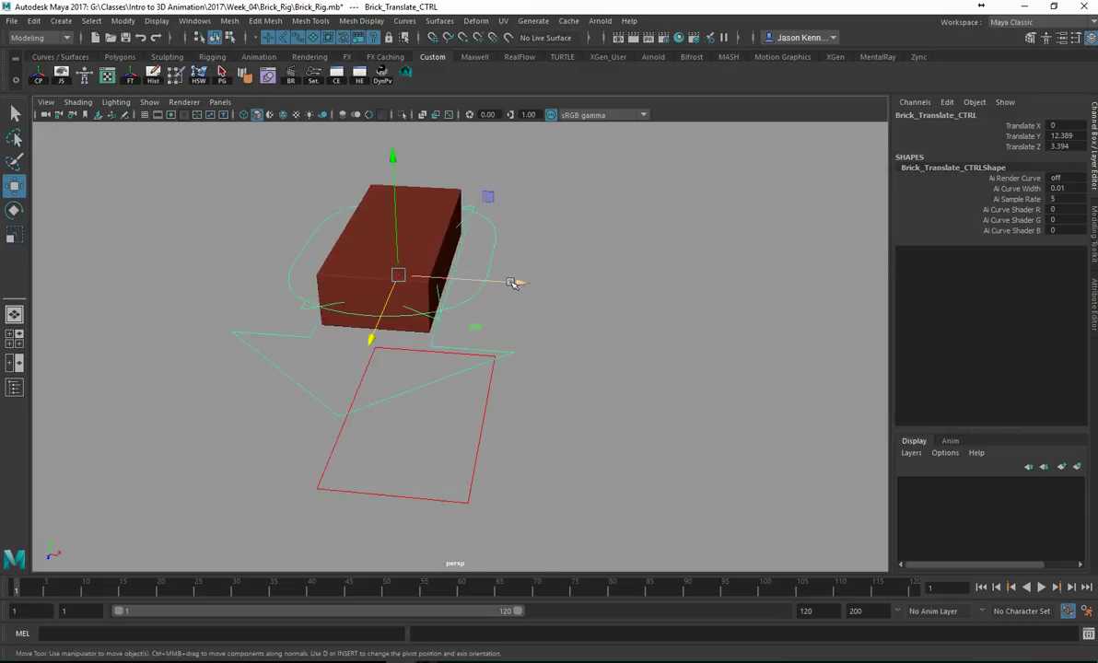
pyautogui.moveTo(513, 283); pyautogui.dragTo(560, 319)
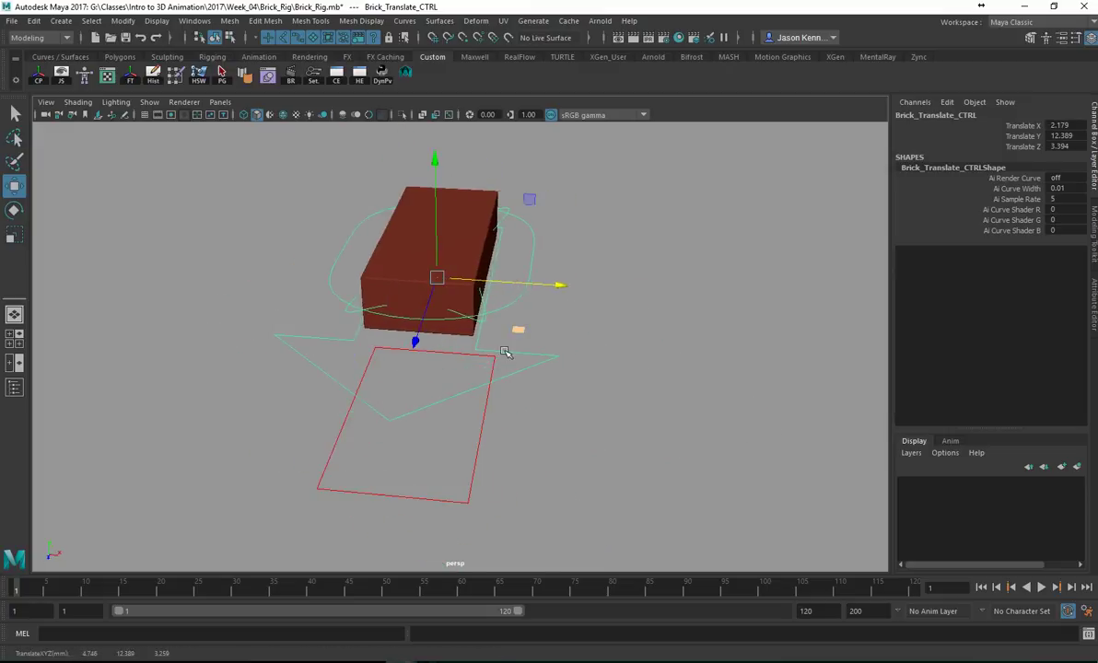
pyautogui.keyDown('alt'); pyautogui.moveTo(401, 377); pyautogui.dragTo(324, 366); pyautogui.keyUp('alt')
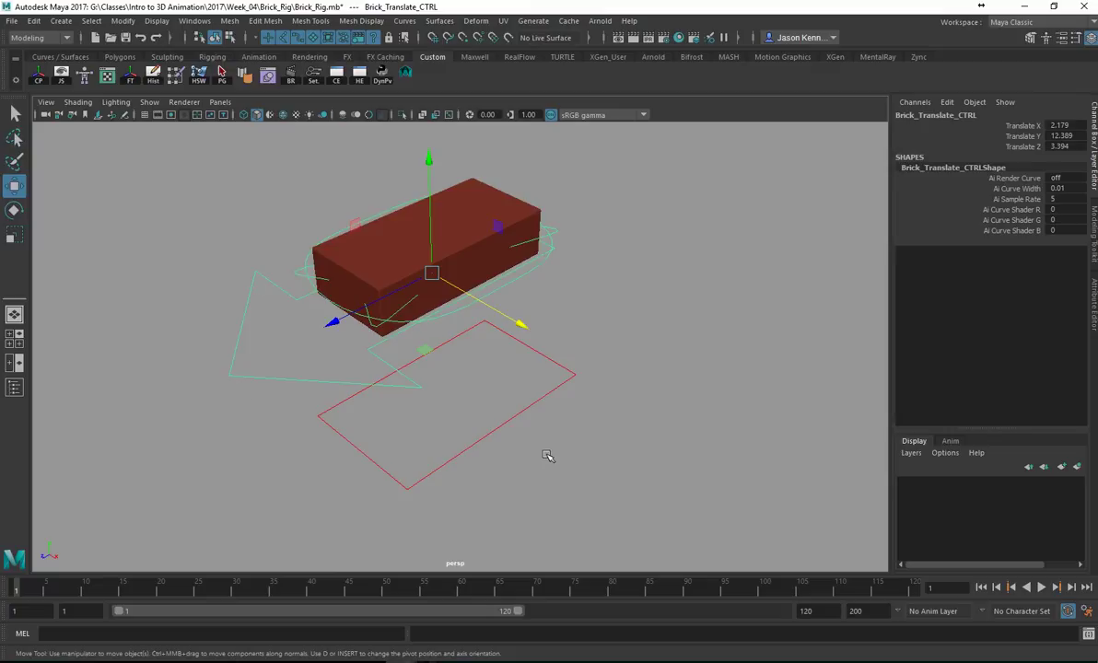
pyautogui.keyDown('alt'); pyautogui.moveTo(430, 332); pyautogui.dragTo(436, 405, button='middle'); pyautogui.keyUp('alt')
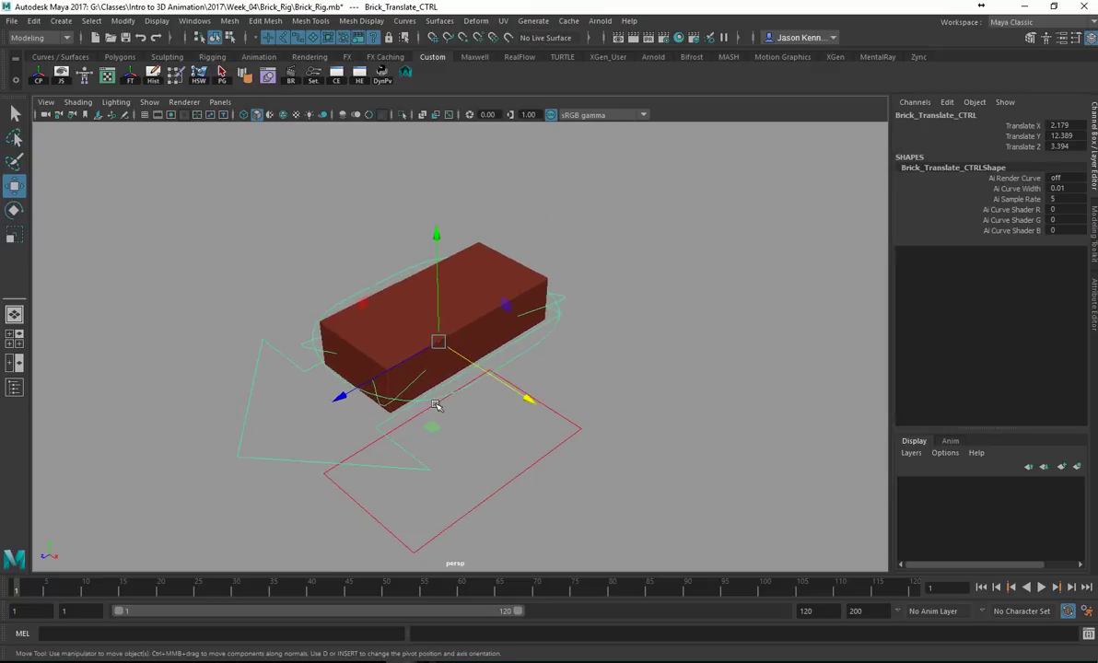
pyautogui.keyDown('alt'); pyautogui.moveTo(461, 387); pyautogui.dragTo(623, 390); pyautogui.keyUp('alt')
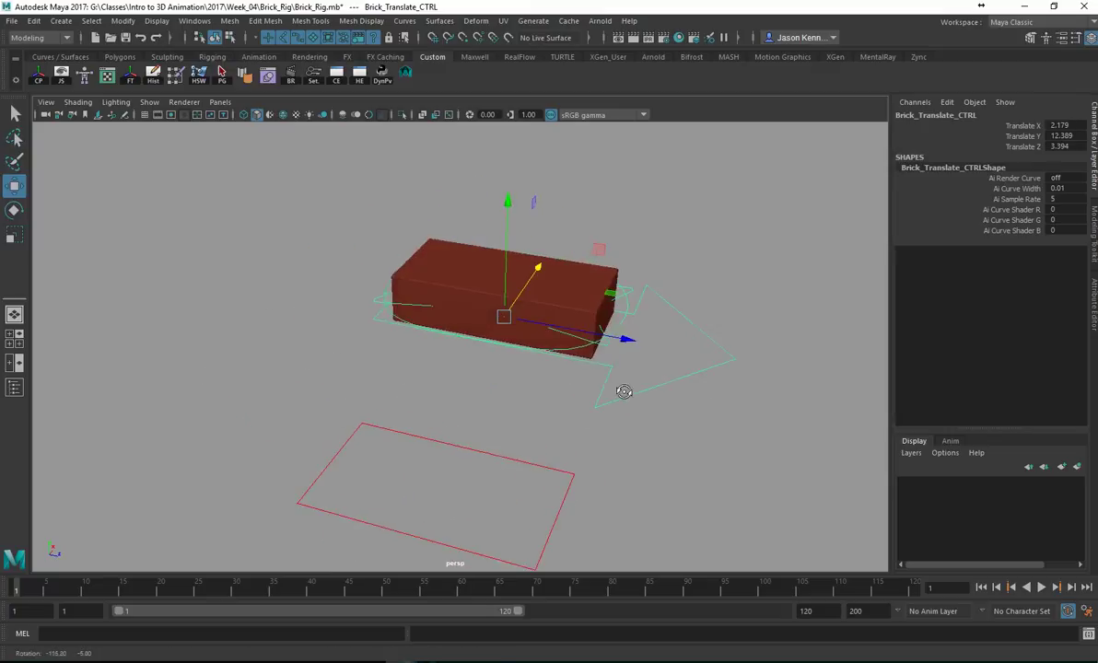
# - Select Brick_Orient_CTRL and rotate the brick about its Y and X axes
pyautogui.click(419, 314)
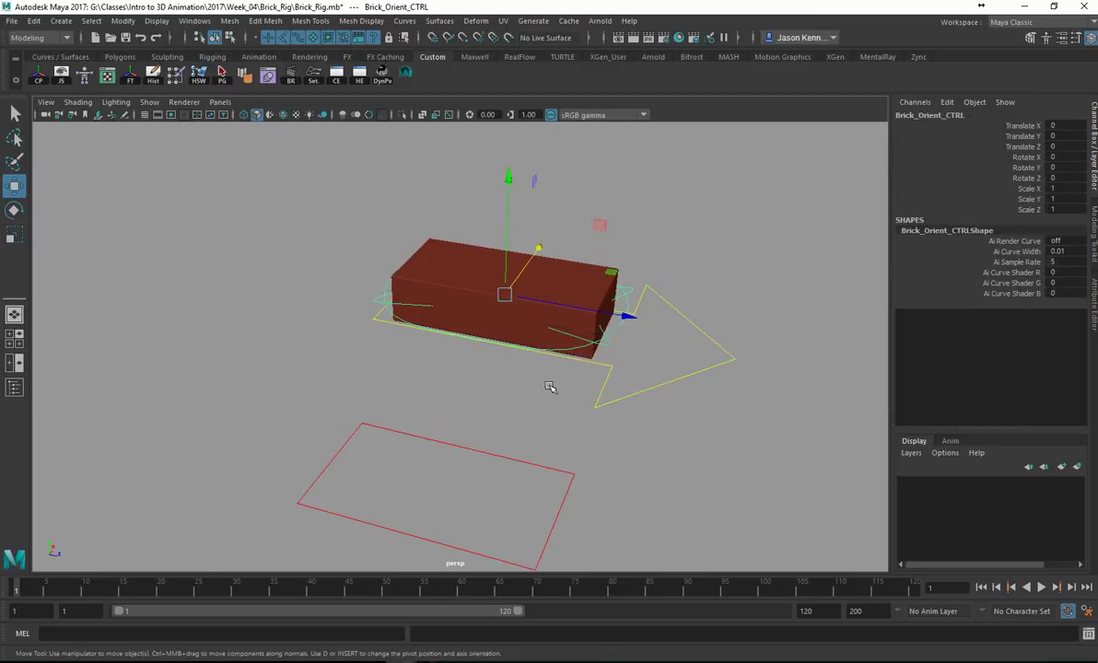
pyautogui.keyDown('alt'); pyautogui.moveTo(550, 387); pyautogui.dragTo(429, 405); pyautogui.keyUp('alt')
pyautogui.keyDown('alt'); pyautogui.moveTo(430, 400); pyautogui.dragTo(701, 422, button='right'); pyautogui.keyUp('alt')
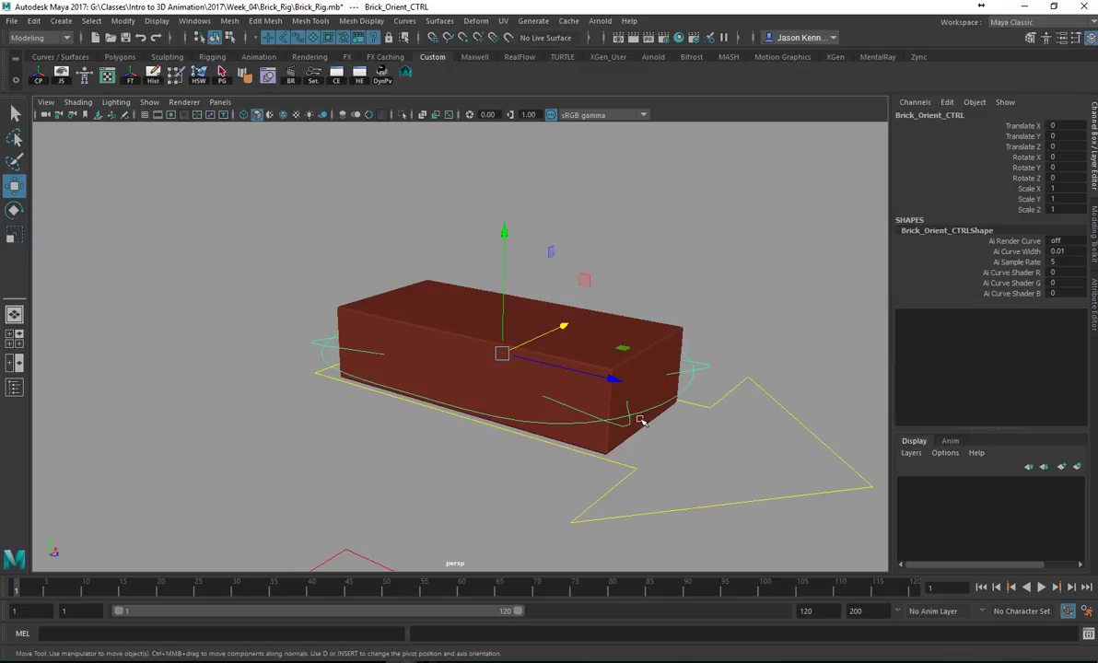
pyautogui.click(561, 425)
pyautogui.click(558, 424)
pyautogui.press('e')
pyautogui.moveTo(539, 387); pyautogui.dragTo(719, 344)
pyautogui.click(829, 469)
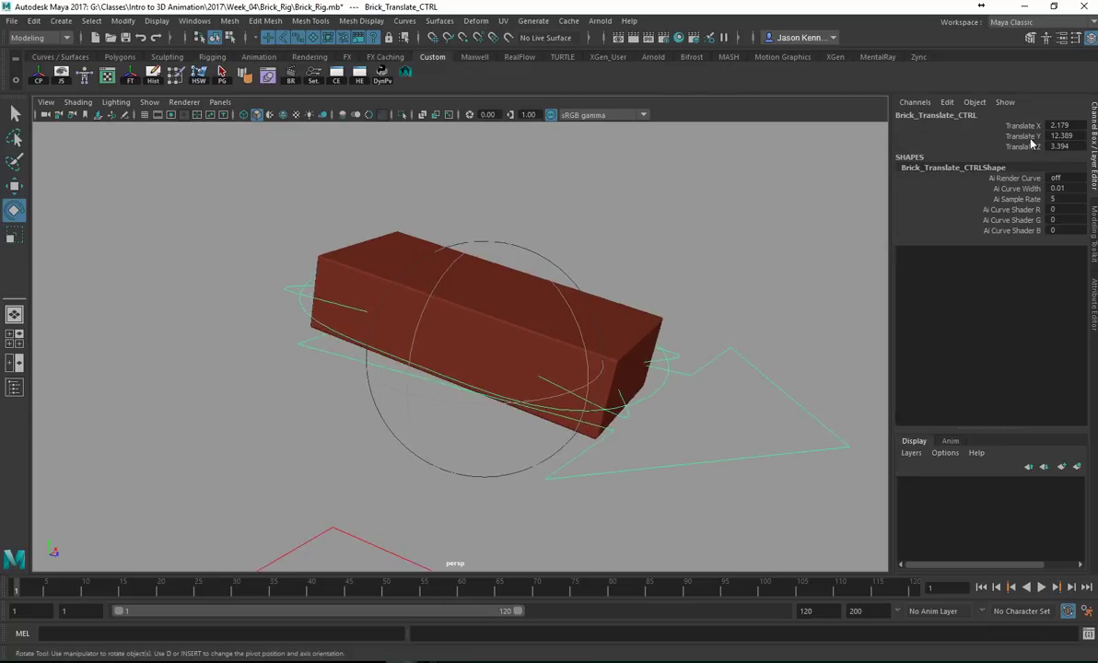
pyautogui.click(644, 404)
pyautogui.moveTo(590, 303); pyautogui.dragTo(539, 276)
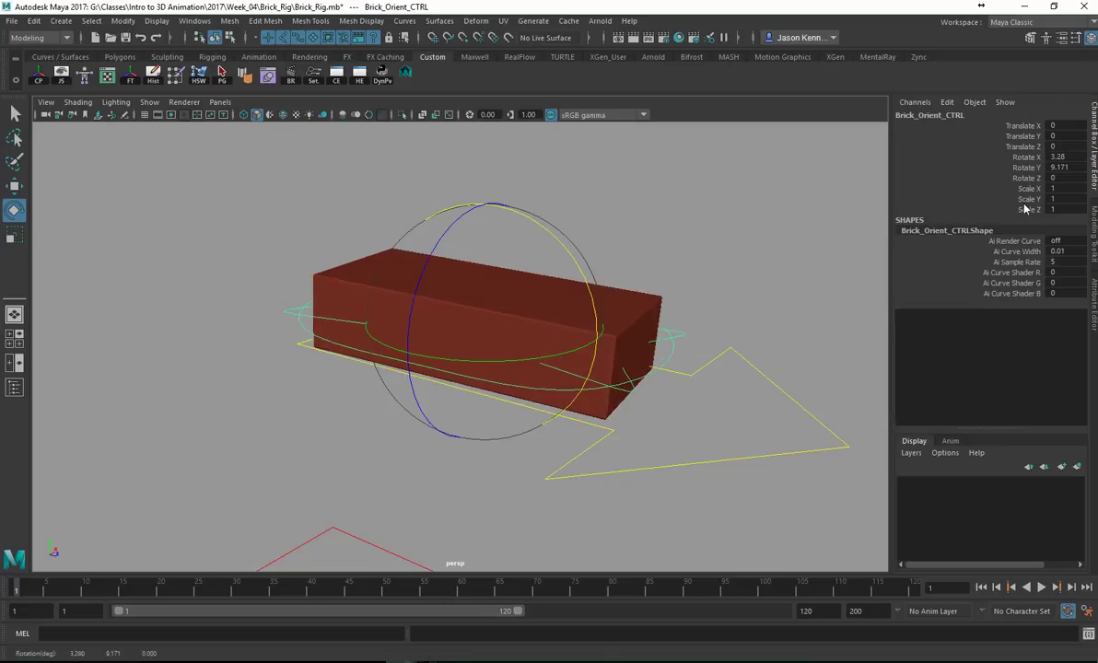
pyautogui.moveTo(510, 360); pyautogui.dragTo(387, 356)
# - Reset the orient control's Rotate X and Rotate Y to 0 and deselect
pyautogui.moveTo(1071, 159); pyautogui.dragTo(1070, 169)
pyautogui.press('Return')
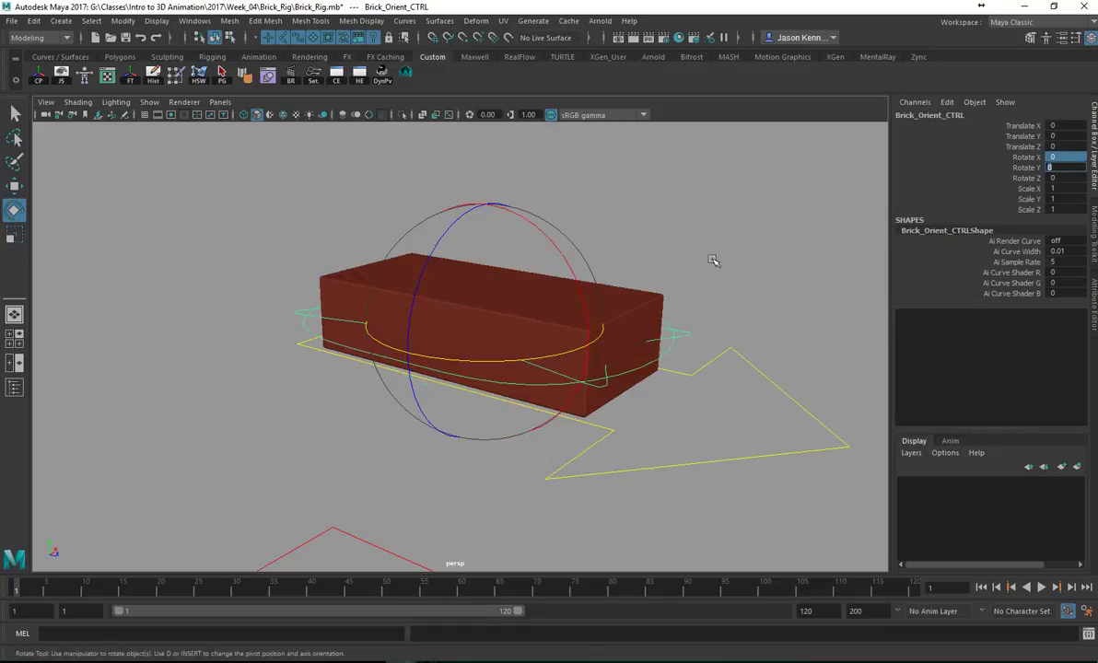
pyautogui.click(699, 309)
pyautogui.keyDown('alt'); pyautogui.moveTo(698, 308); pyautogui.dragTo(315, 339); pyautogui.keyUp('alt')
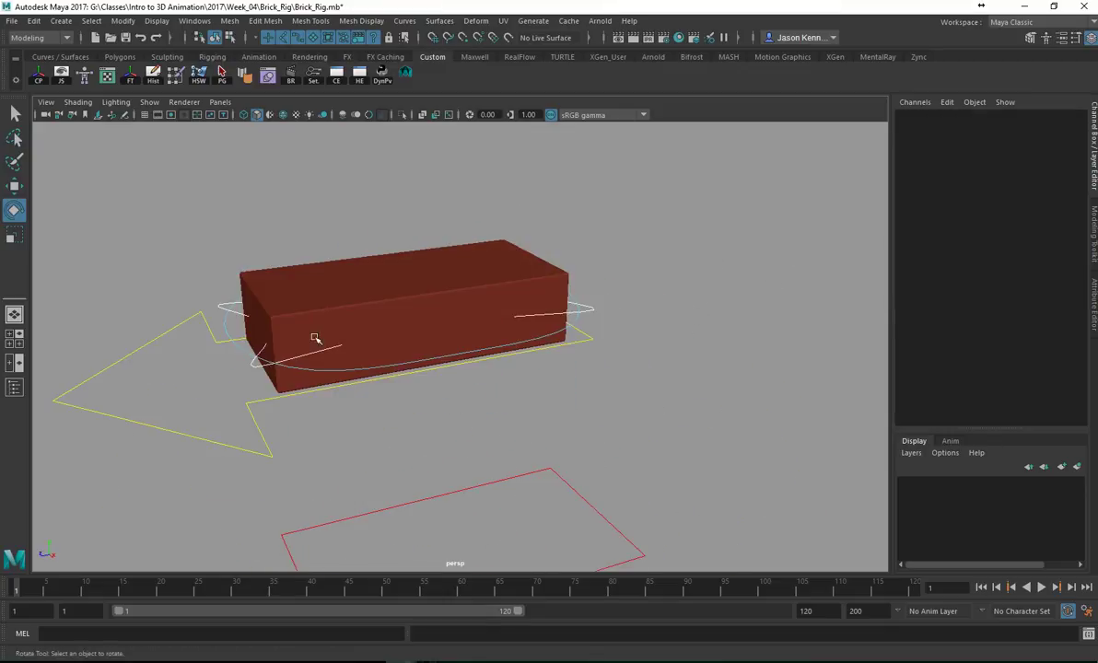
# - Select Brick_Pivot_CTRL and tumble the camera to a side-on view of the rig
pyautogui.click(258, 363)
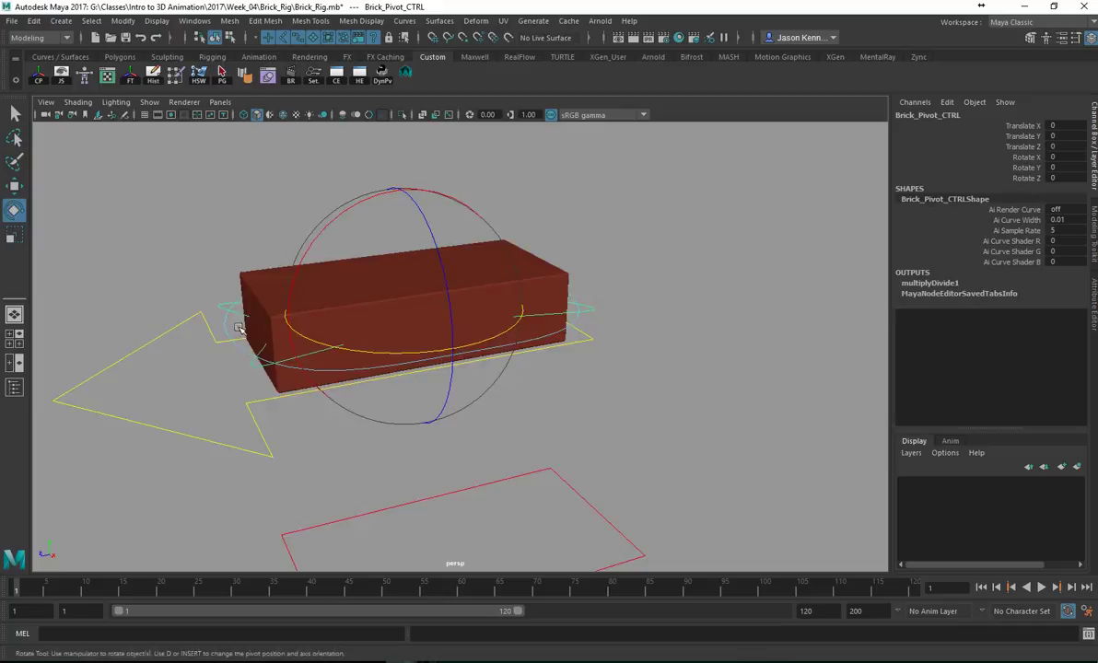
pyautogui.moveTo(258, 364)
pyautogui.keyDown('alt'); pyautogui.mouseDown()
pyautogui.moveTo(465, 314)
pyautogui.moveTo(464, 343)
pyautogui.moveTo(425, 335)
pyautogui.moveTo(435, 328)
pyautogui.mouseUp(); pyautogui.keyUp('alt')
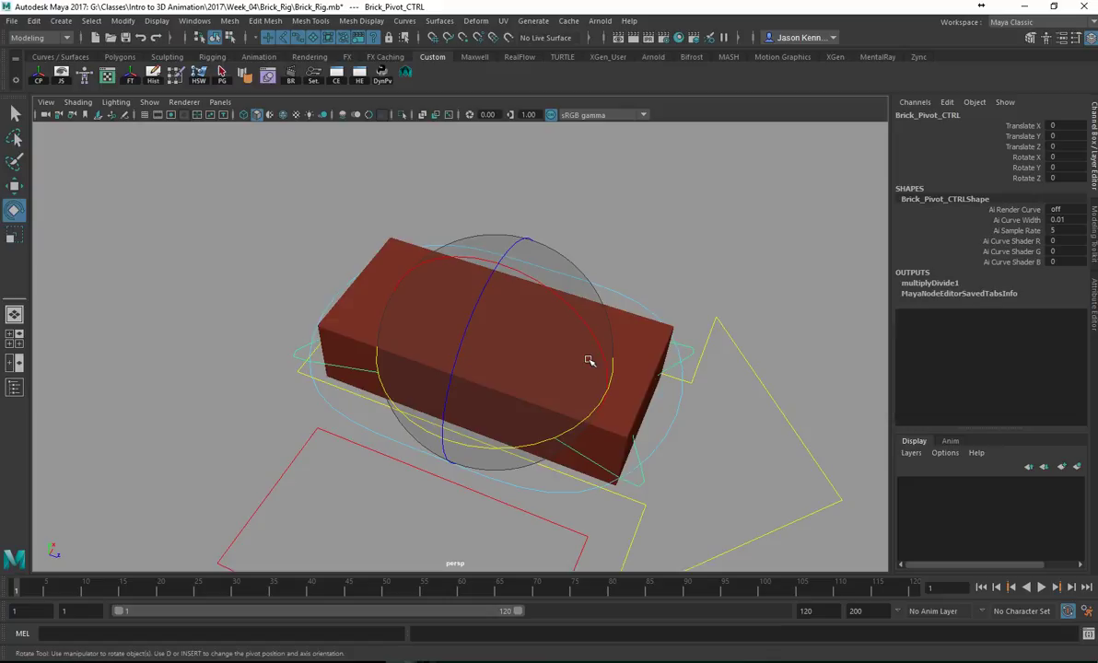
pyautogui.keyDown('alt'); pyautogui.moveTo(636, 466); pyautogui.dragTo(427, 375); pyautogui.keyUp('alt')
pyautogui.press('space')
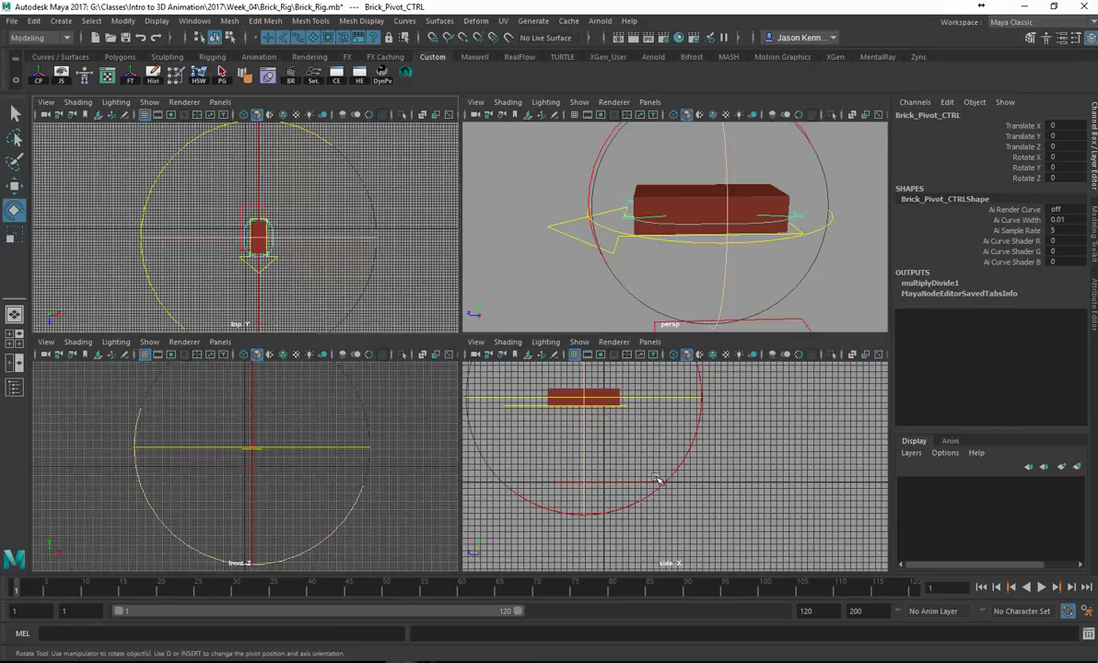
pyautogui.press('space')
pyautogui.keyDown('alt'); pyautogui.moveTo(522, 373); pyautogui.dragTo(694, 487, button='middle'); pyautogui.keyUp('alt')
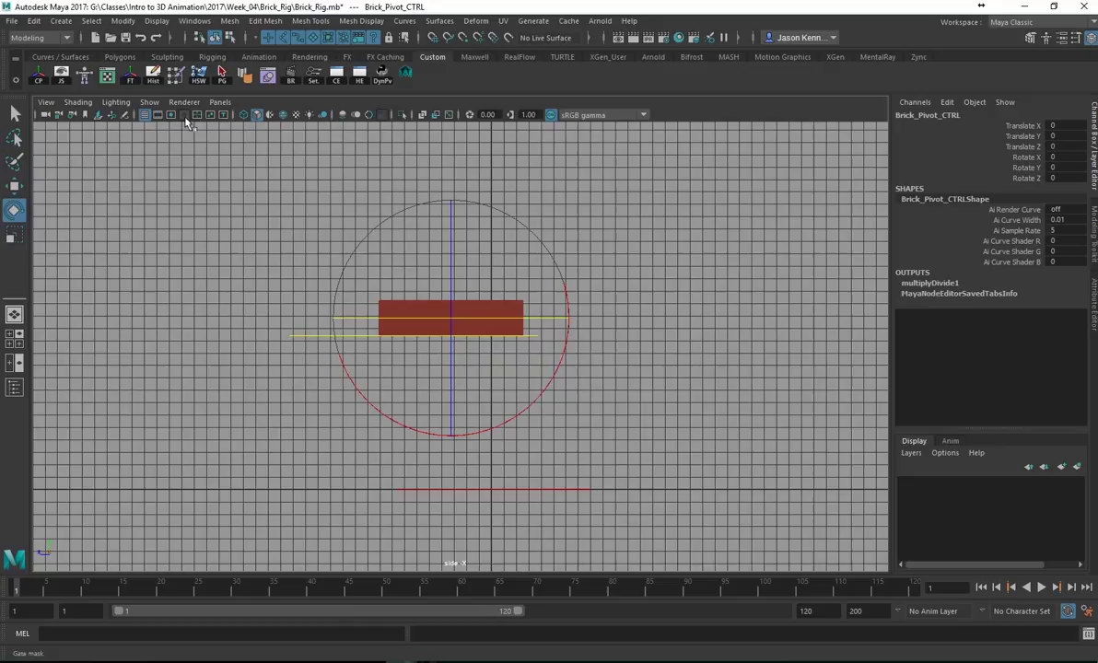
pyautogui.click(145, 114)
pyautogui.keyDown('alt'); pyautogui.moveTo(285, 326); pyautogui.dragTo(545, 345, button='right'); pyautogui.keyUp('alt')
pyautogui.keyDown('alt'); pyautogui.moveTo(544, 345); pyautogui.dragTo(594, 397, button='middle'); pyautogui.keyUp('alt')
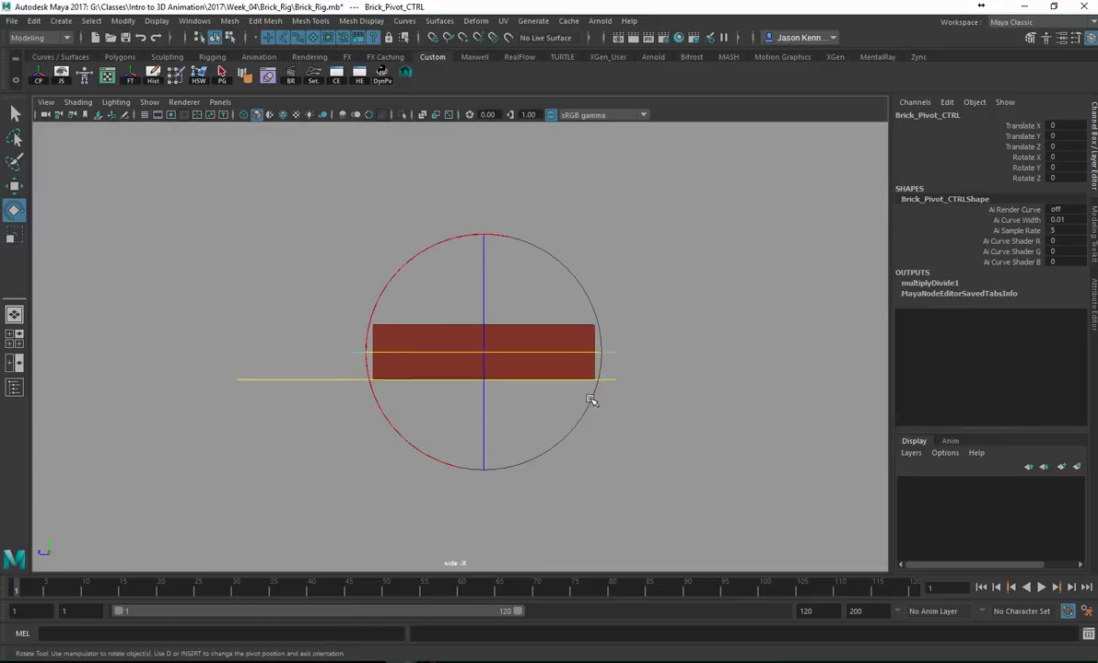
pyautogui.click(713, 244)
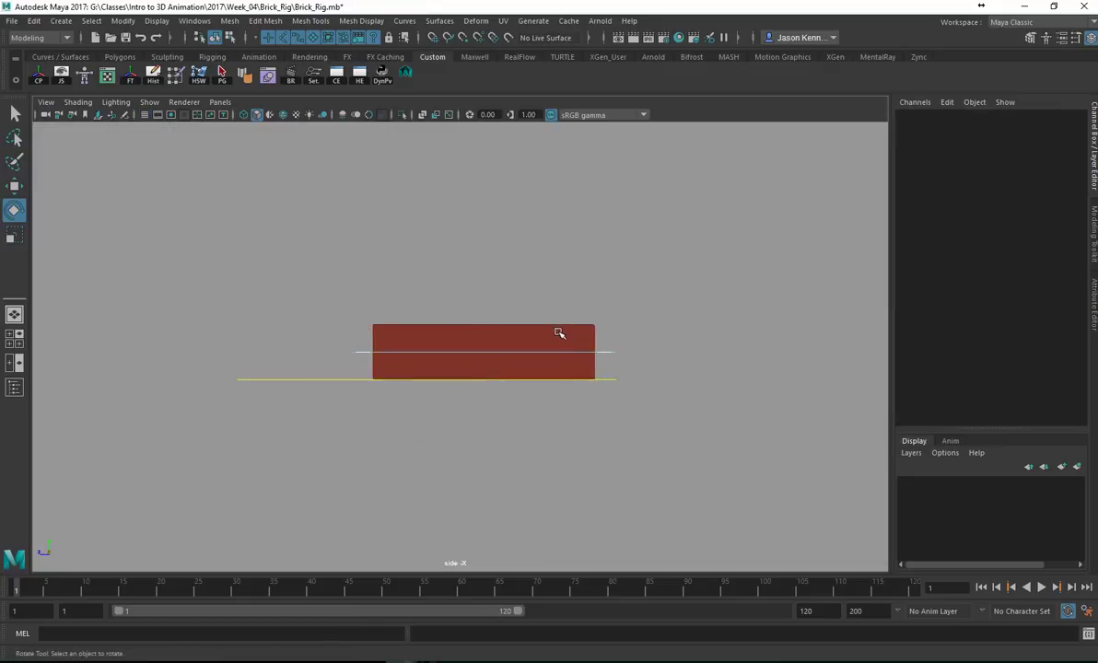
pyautogui.click(605, 355)
pyautogui.press('space')
pyautogui.keyDown('alt'); pyautogui.moveTo(760, 245); pyautogui.dragTo(826, 336); pyautogui.keyUp('alt')
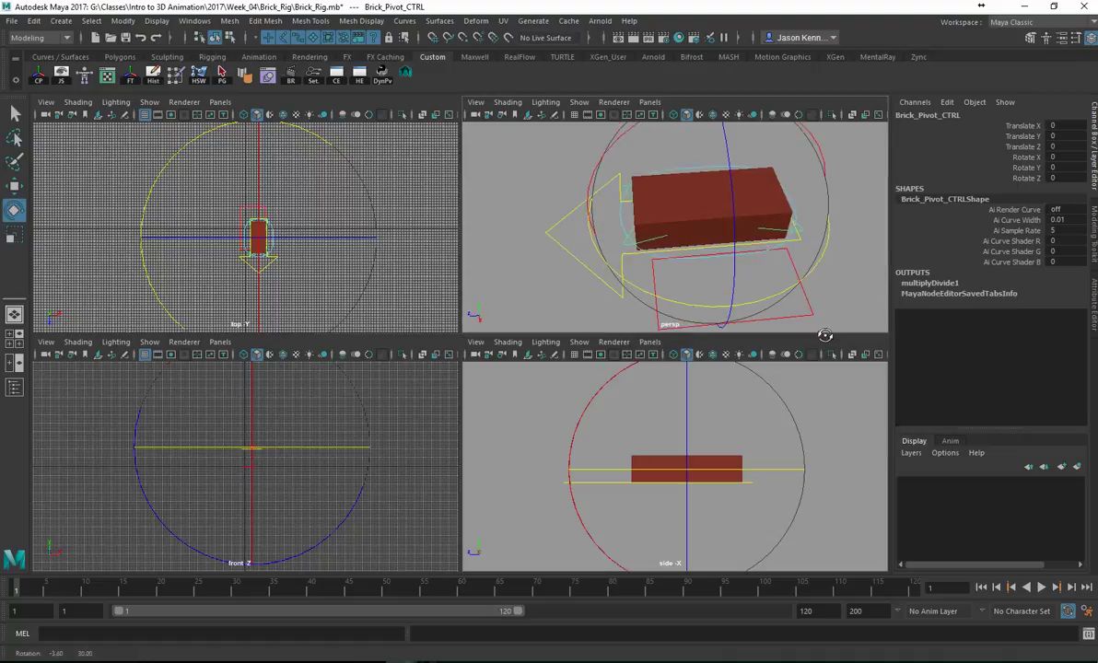
pyautogui.click(717, 241)
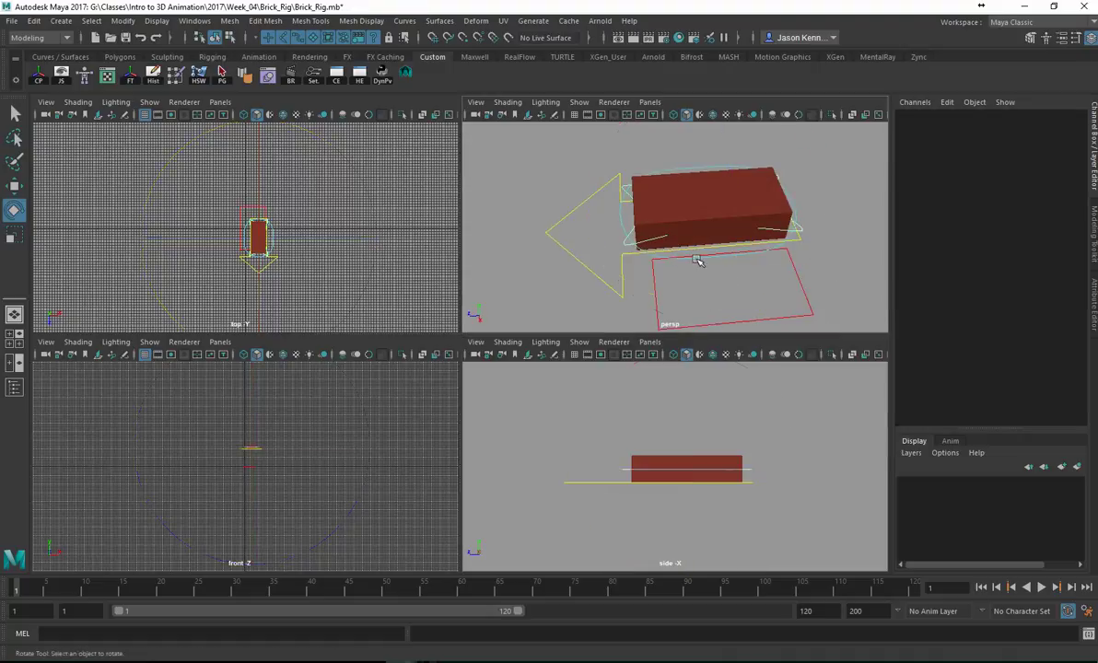
pyautogui.click(697, 262)
pyautogui.press('space')
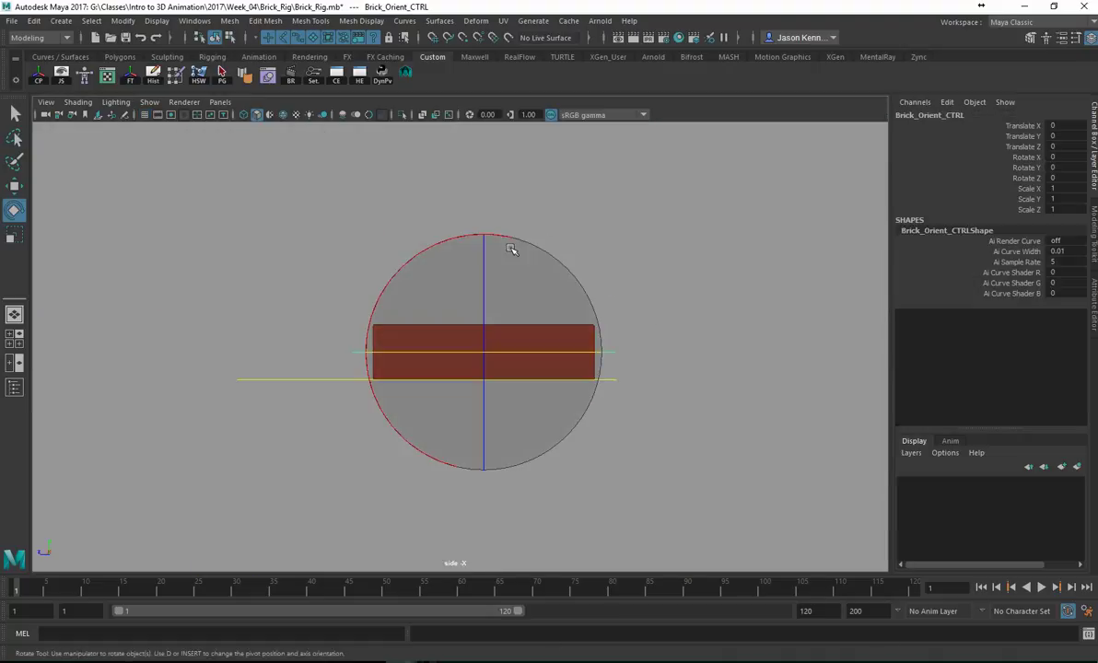
pyautogui.moveTo(511, 250); pyautogui.dragTo(498, 387)
pyautogui.hotkey('ctrl', 'z')
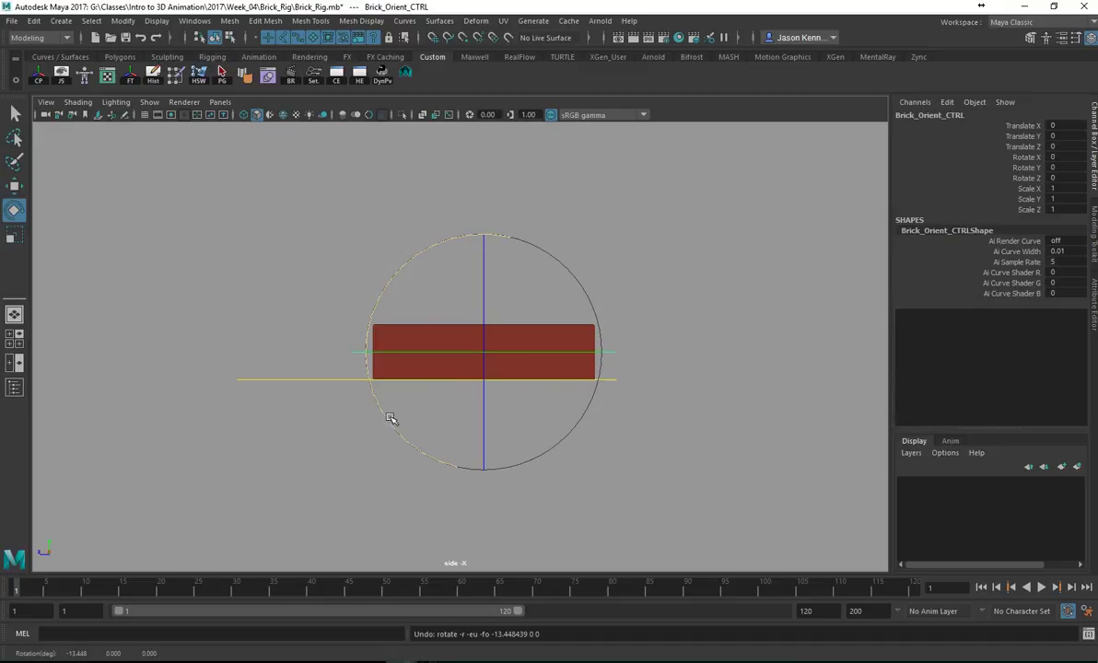
pyautogui.moveTo(391, 419); pyautogui.dragTo(392, 446)
pyautogui.hotkey('ctrl', 'z')
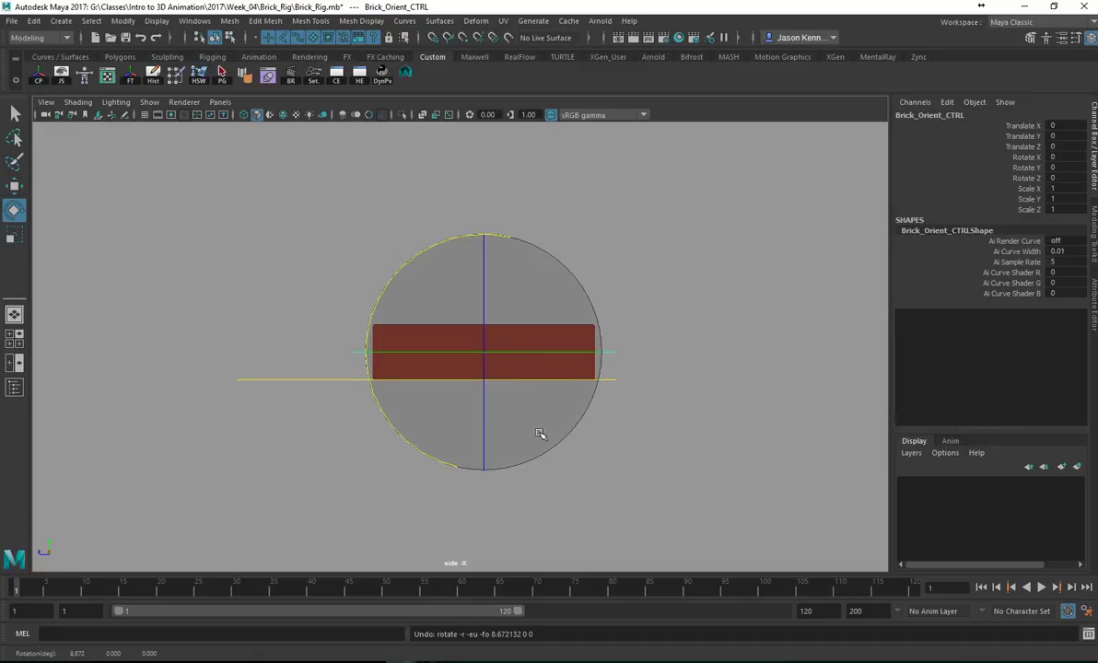
# - Create a polygon cube and scale it uniformly to 8.736
pyautogui.click(60, 20)
pyautogui.moveTo(81, 90)
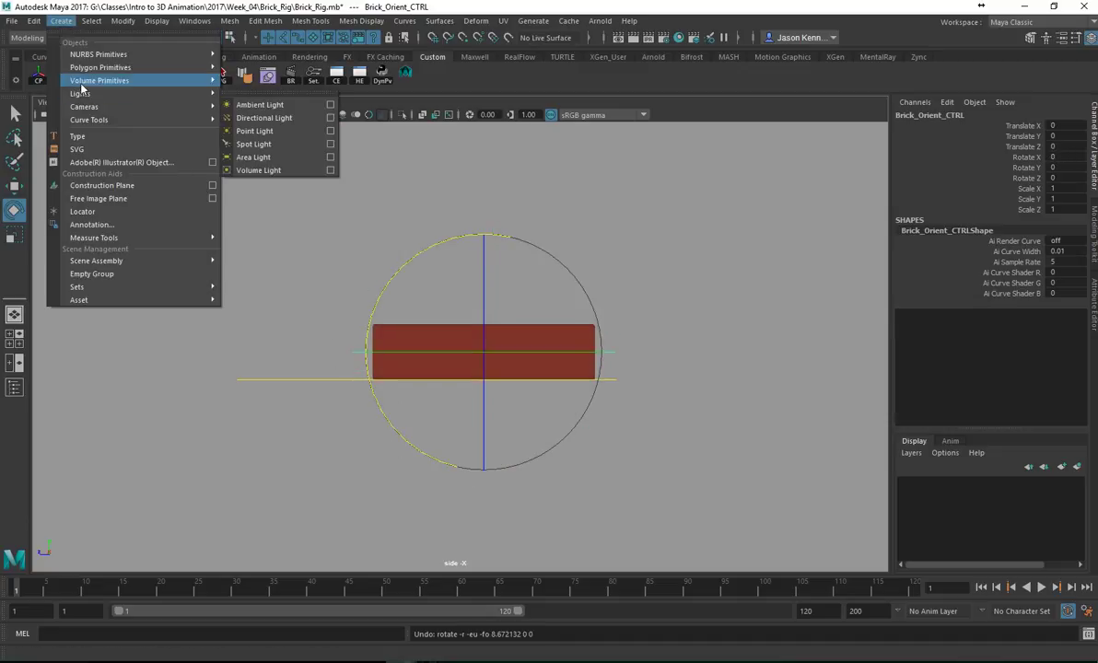
pyautogui.click(247, 82)
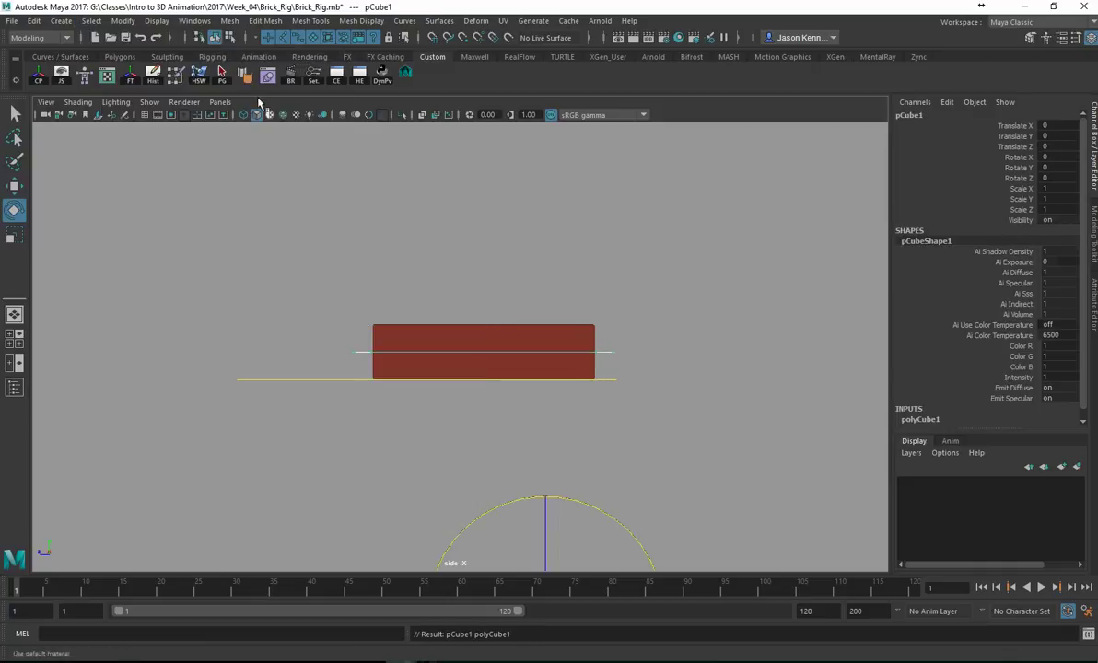
pyautogui.keyDown('alt'); pyautogui.moveTo(638, 502); pyautogui.dragTo(586, 339, button='middle'); pyautogui.keyUp('alt')
pyautogui.press('r')
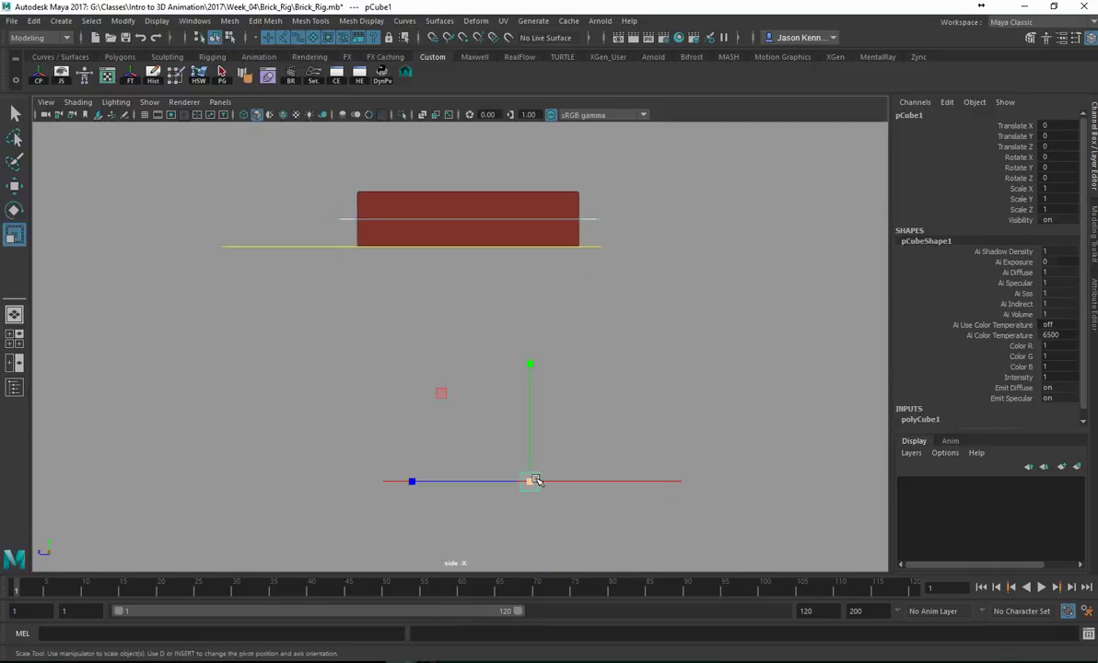
pyautogui.moveTo(535, 480); pyautogui.dragTo(661, 501)
# - Move the cube up to Translate Y 8.046 so its top meets the brick's bottom
pyautogui.press('w')
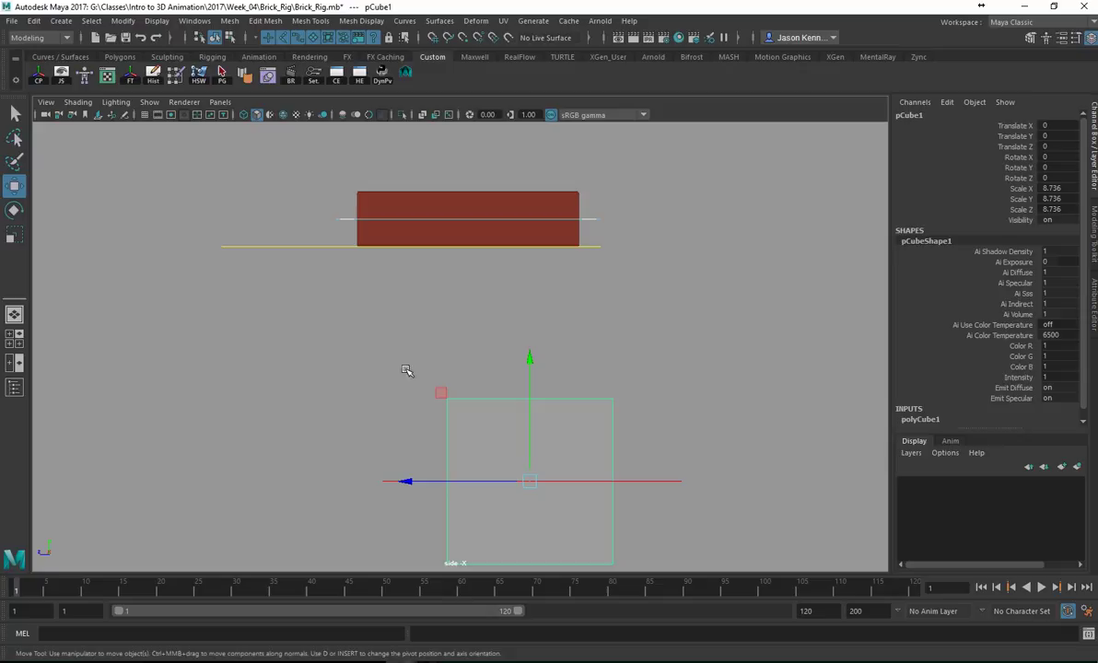
pyautogui.moveTo(449, 392); pyautogui.dragTo(510, 241, button='middle')
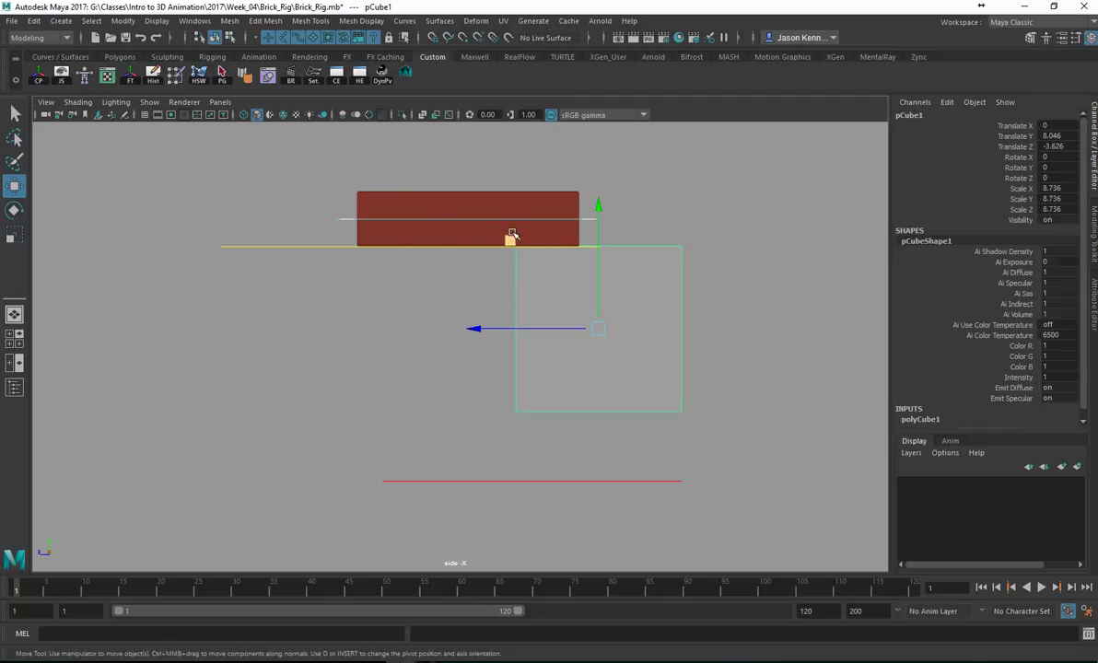
pyautogui.click(426, 226)
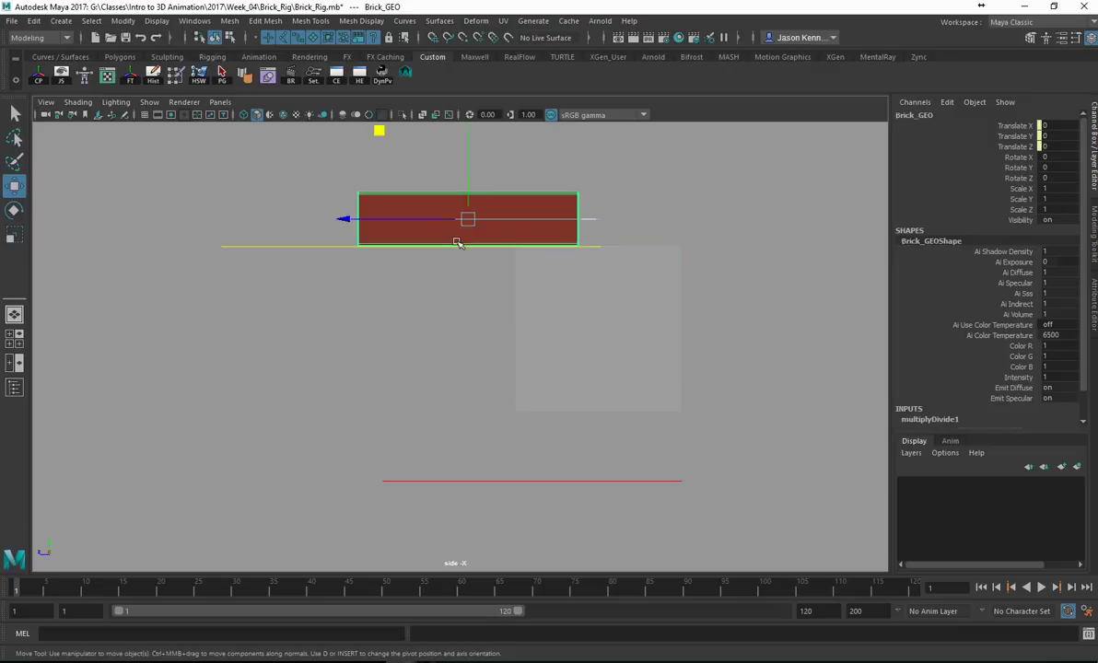
# - Test-tilt the brick with Brick_Orient_CTRL in the maximised side view, then level it
pyautogui.click(792, 222)
pyautogui.press('space')
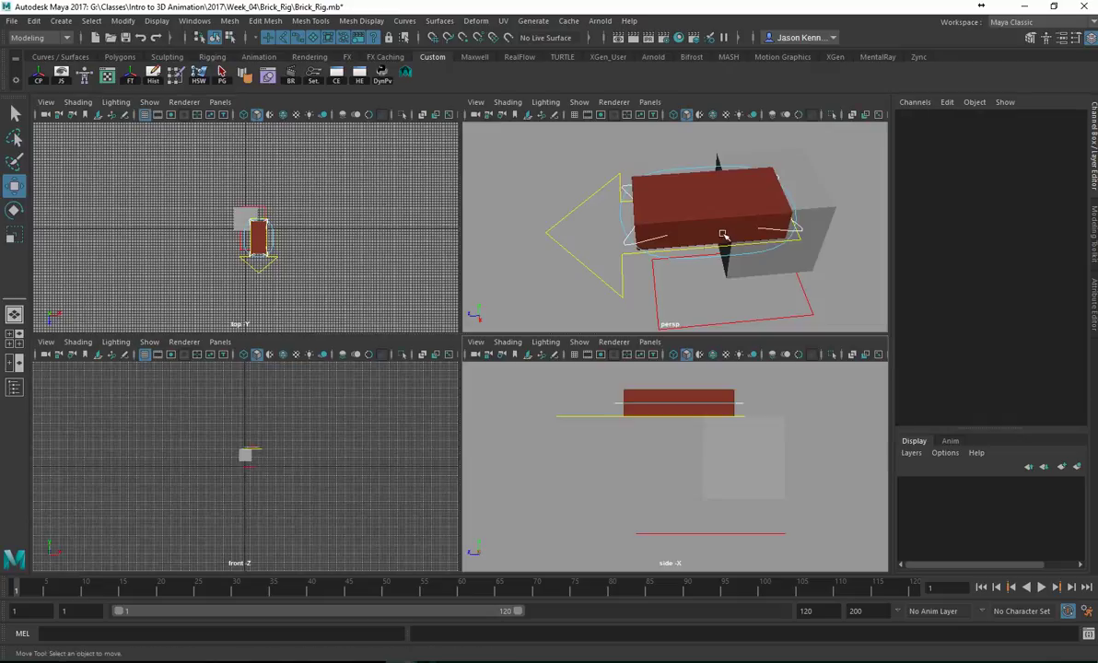
pyautogui.click(711, 259)
pyautogui.press('space')
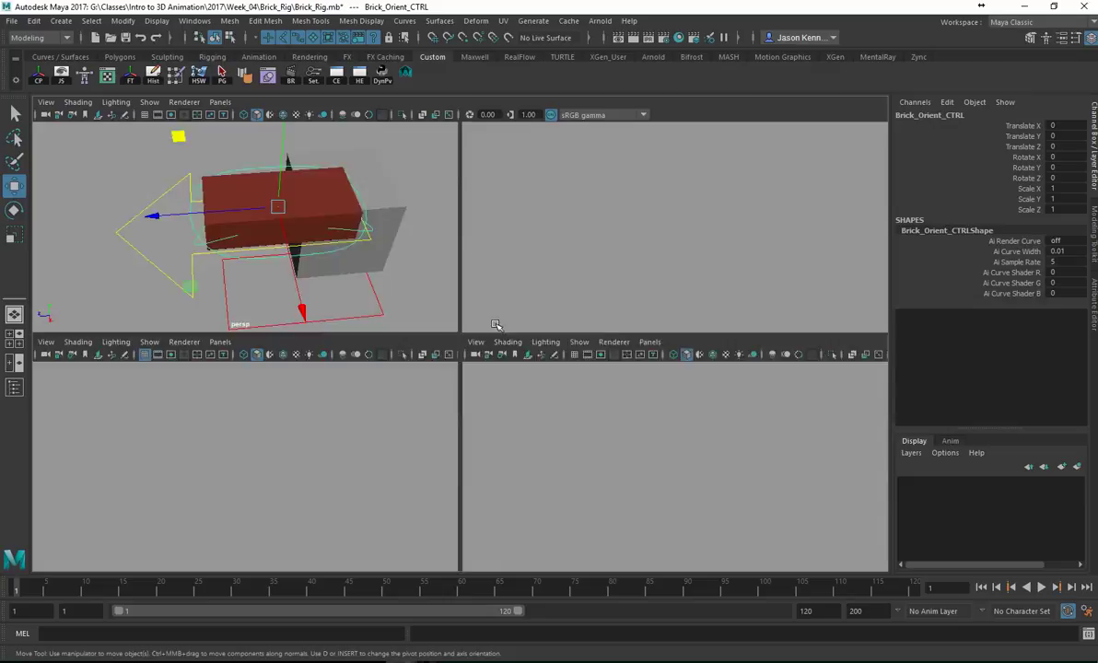
pyautogui.press('space')
pyautogui.press('space')
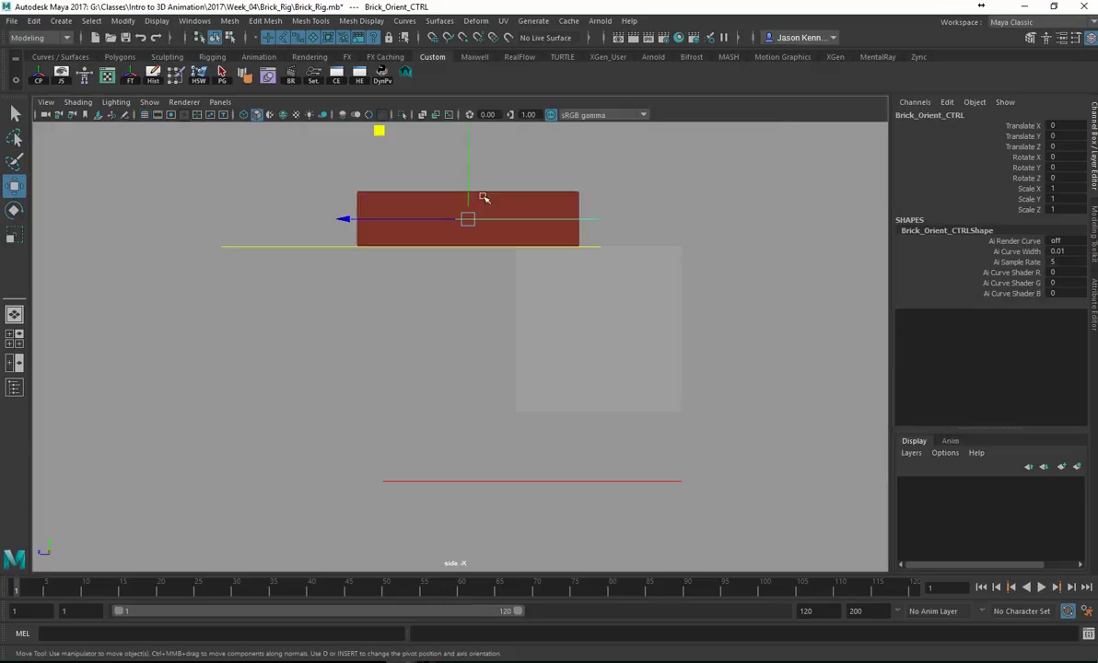
pyautogui.press('e')
pyautogui.moveTo(398, 299); pyautogui.dragTo(319, 270)
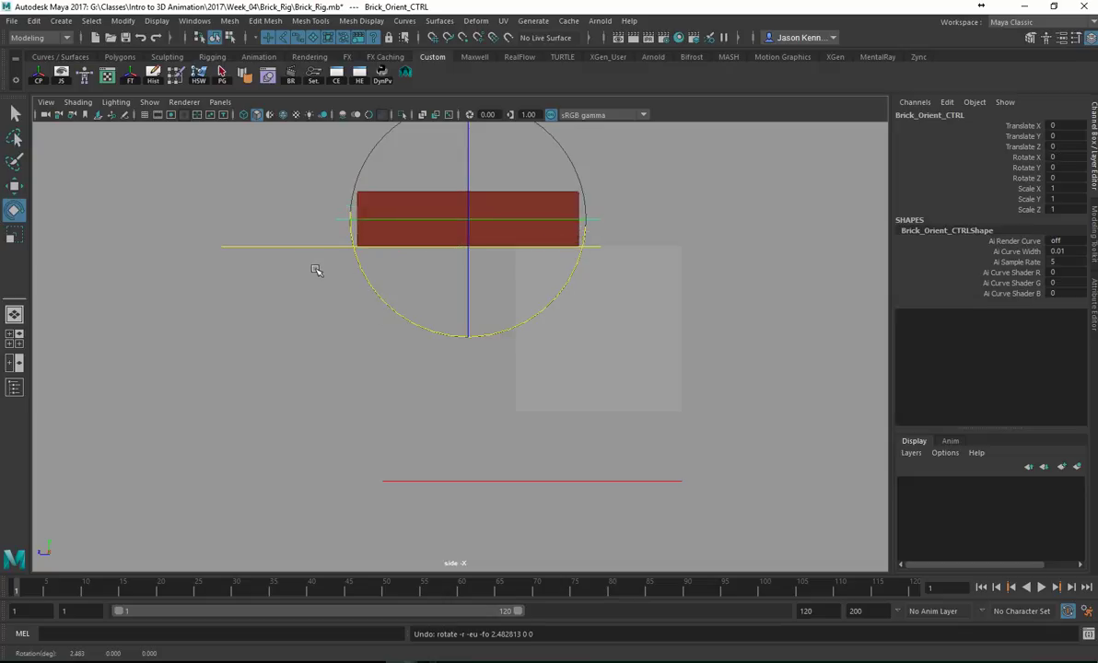
pyautogui.scroll(3, 380, 271)
pyautogui.keyDown('alt'); pyautogui.moveTo(560, 237); pyautogui.dragTo(580, 367, button='middle'); pyautogui.keyUp('alt')
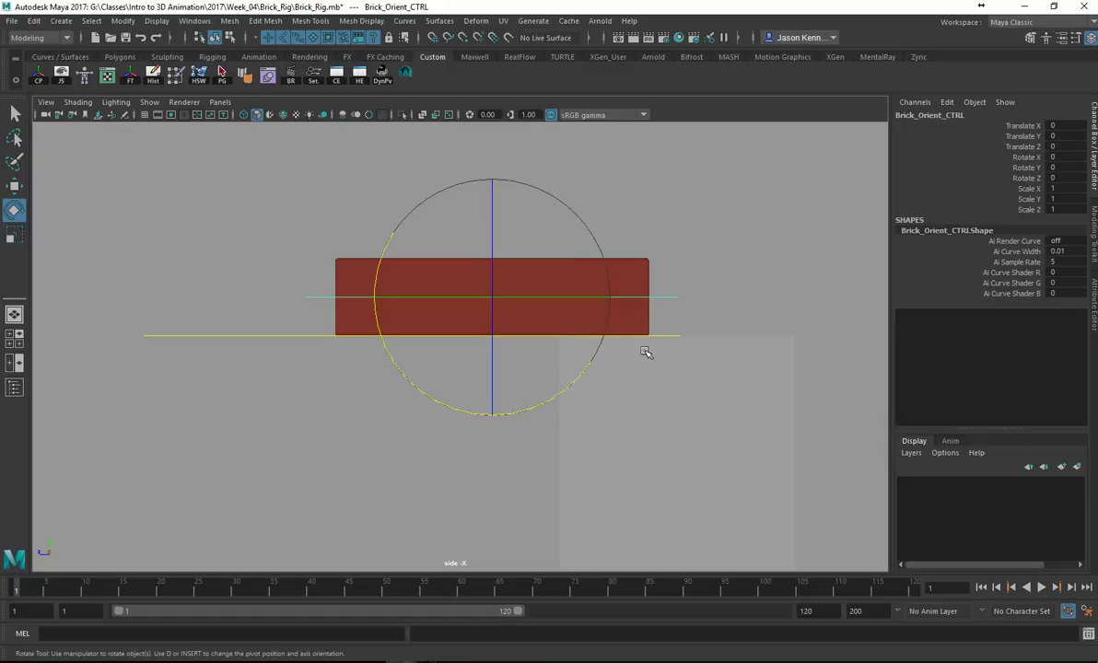
# - Select pCube1 and shift it along X to Translate X 4.701
pyautogui.press('space')
pyautogui.press('space')
pyautogui.keyDown('alt'); pyautogui.moveTo(656, 251); pyautogui.dragTo(359, 175); pyautogui.keyUp('alt')
pyautogui.click(355, 173)
pyautogui.press('w')
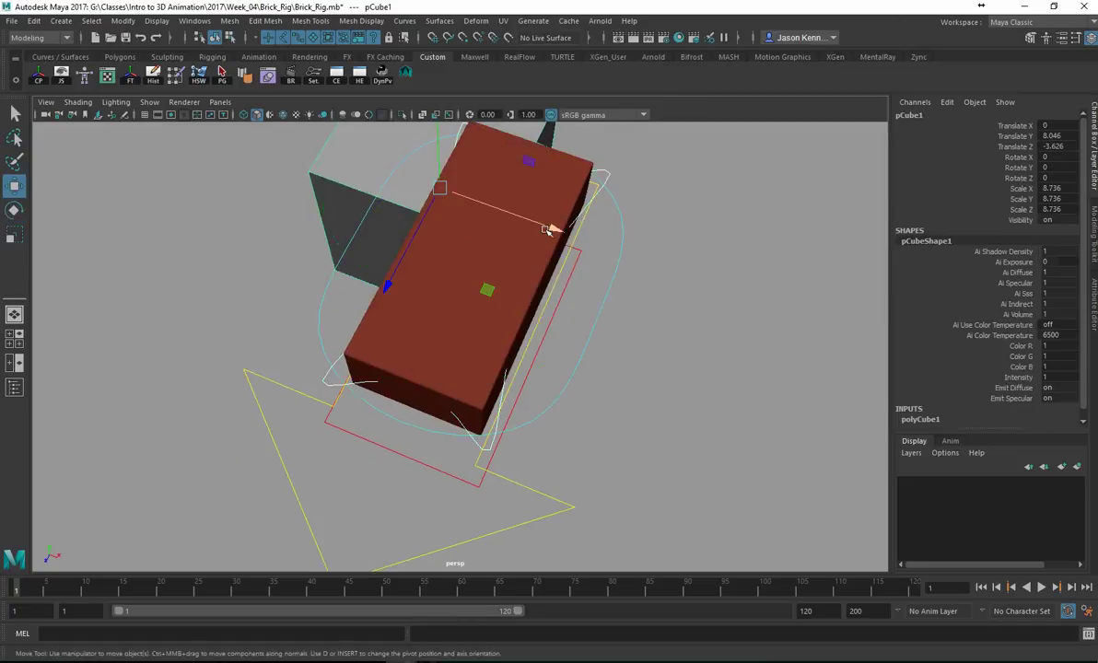
pyautogui.moveTo(552, 229); pyautogui.dragTo(347, 327)
pyautogui.click(381, 327)
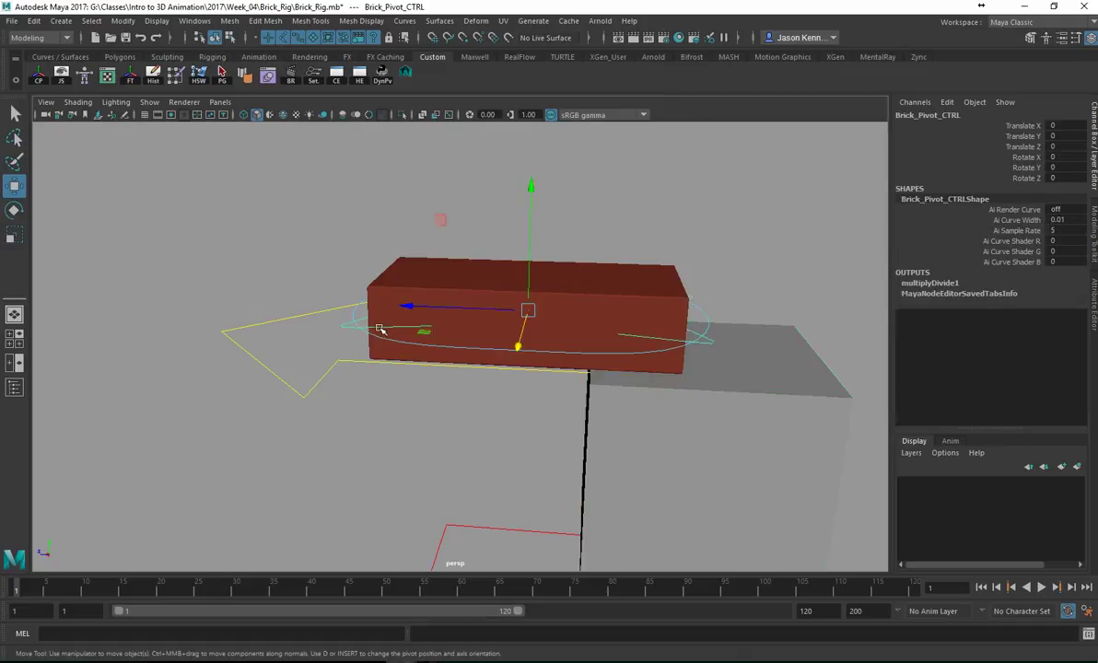
pyautogui.keyDown('alt'); pyautogui.moveTo(521, 350); pyautogui.dragTo(527, 320); pyautogui.keyUp('alt')
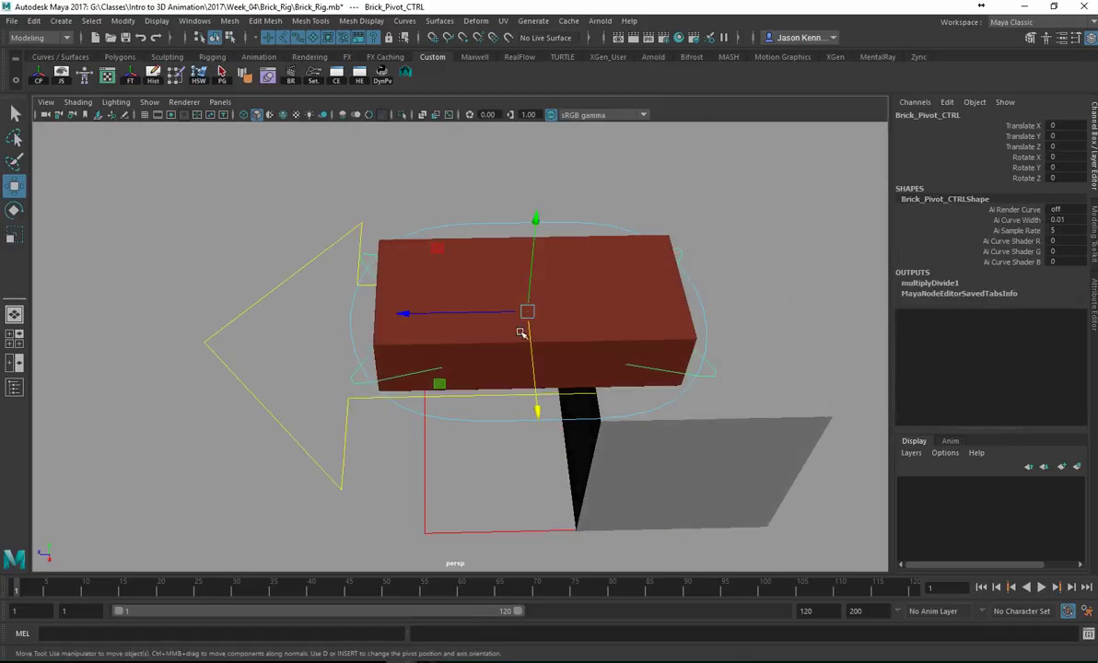
pyautogui.moveTo(471, 313); pyautogui.dragTo(498, 274)
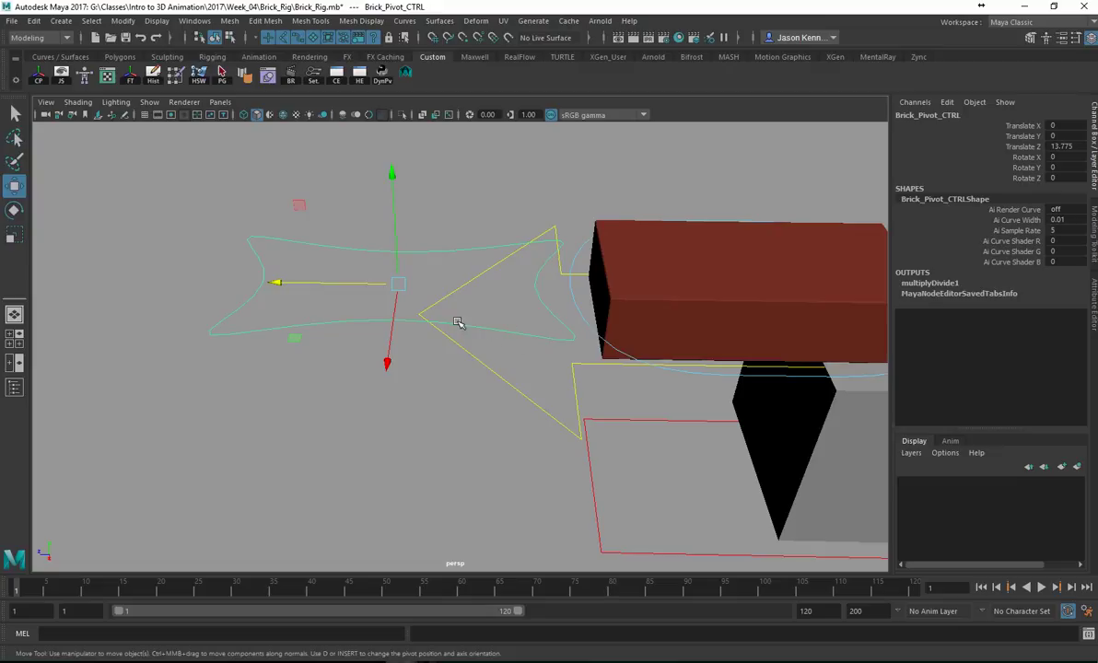
pyautogui.hotkey('ctrl', 'z')
pyautogui.hotkey('ctrl', 'z')
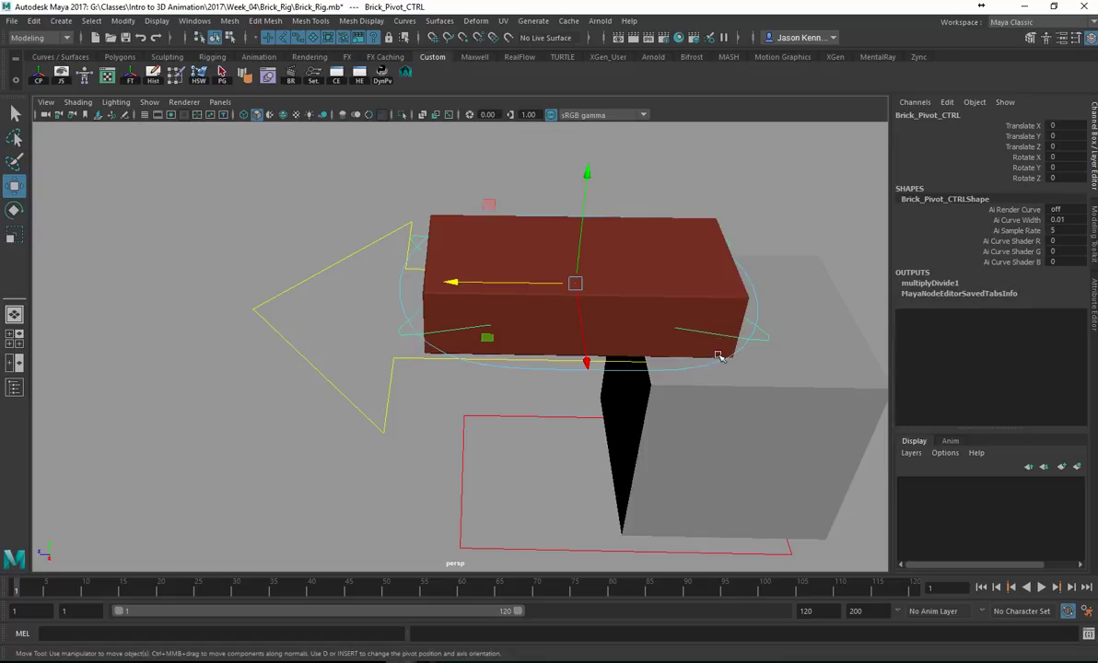
pyautogui.click(719, 365)
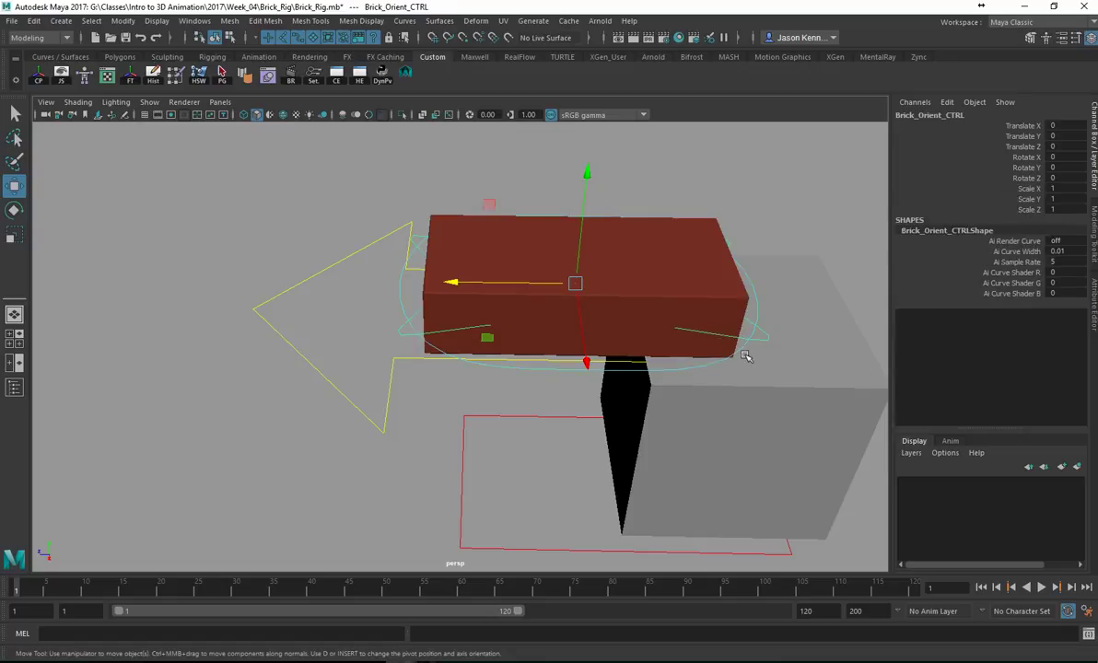
pyautogui.click(719, 335)
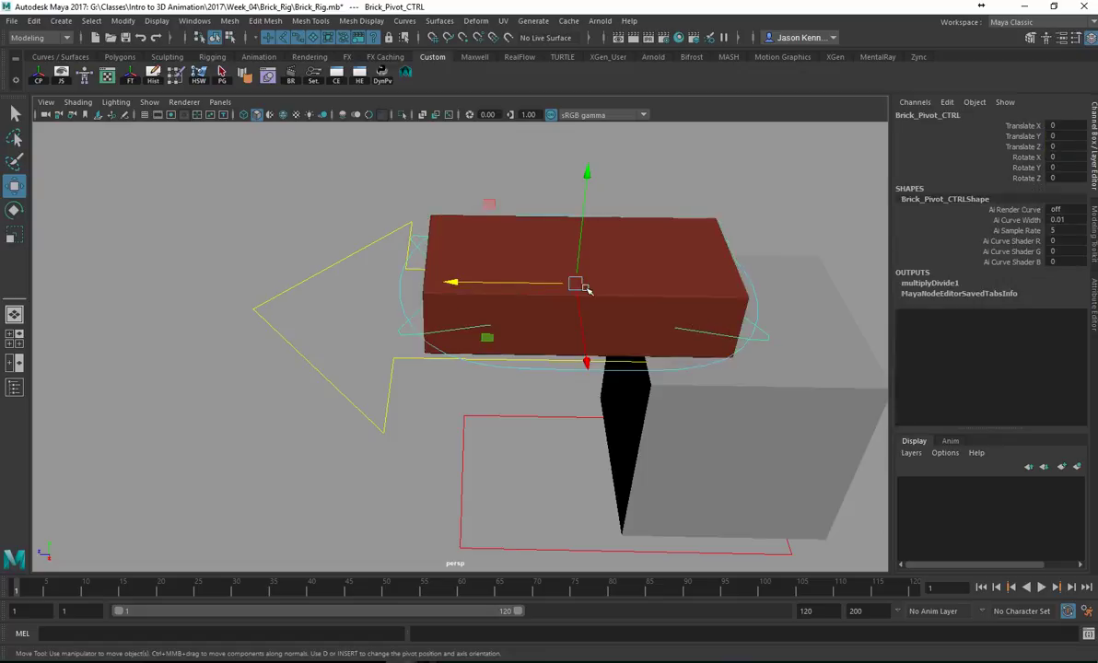
pyautogui.moveTo(519, 283); pyautogui.dragTo(230, 281)
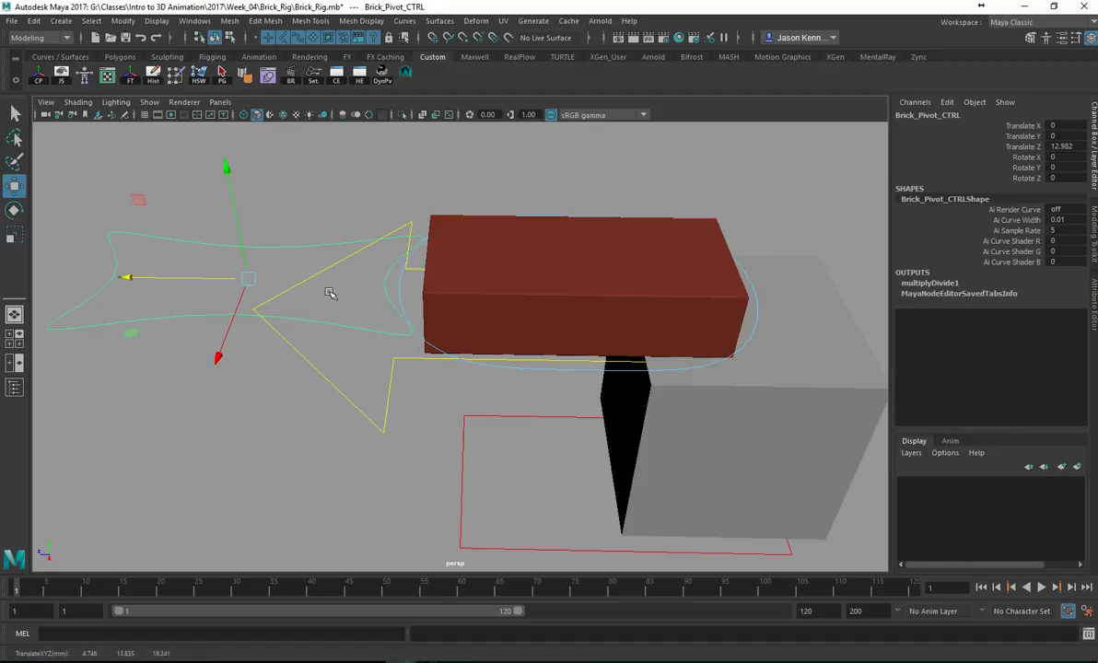
pyautogui.hotkey('ctrl', 'z')
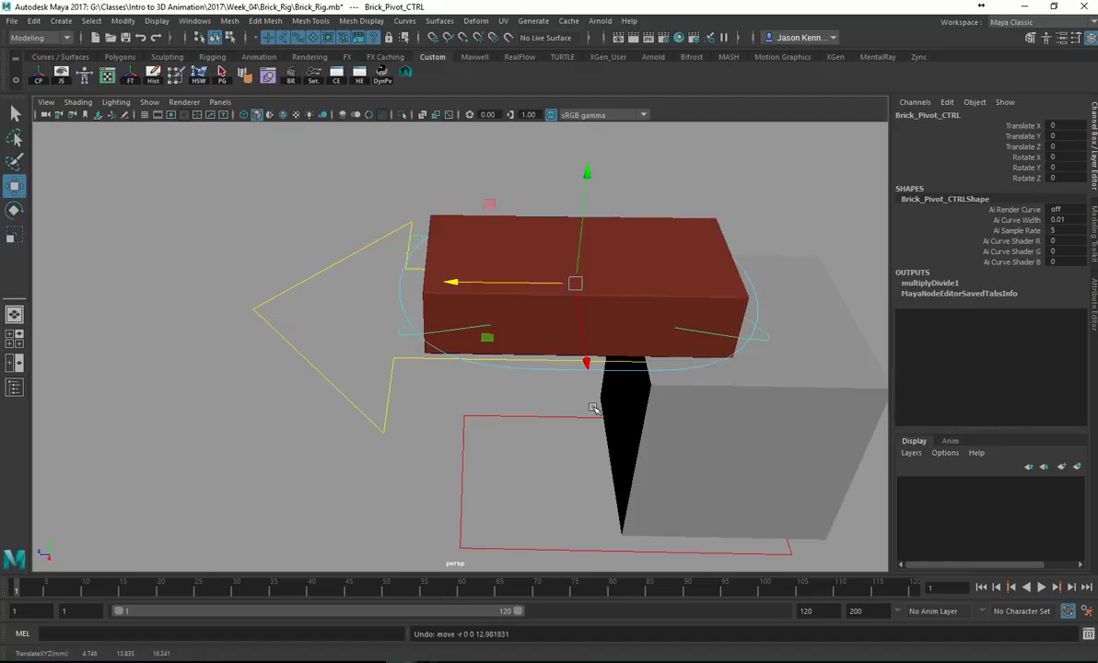
pyautogui.keyDown('alt'); pyautogui.moveTo(587, 383); pyautogui.dragTo(593, 332); pyautogui.keyUp('alt')
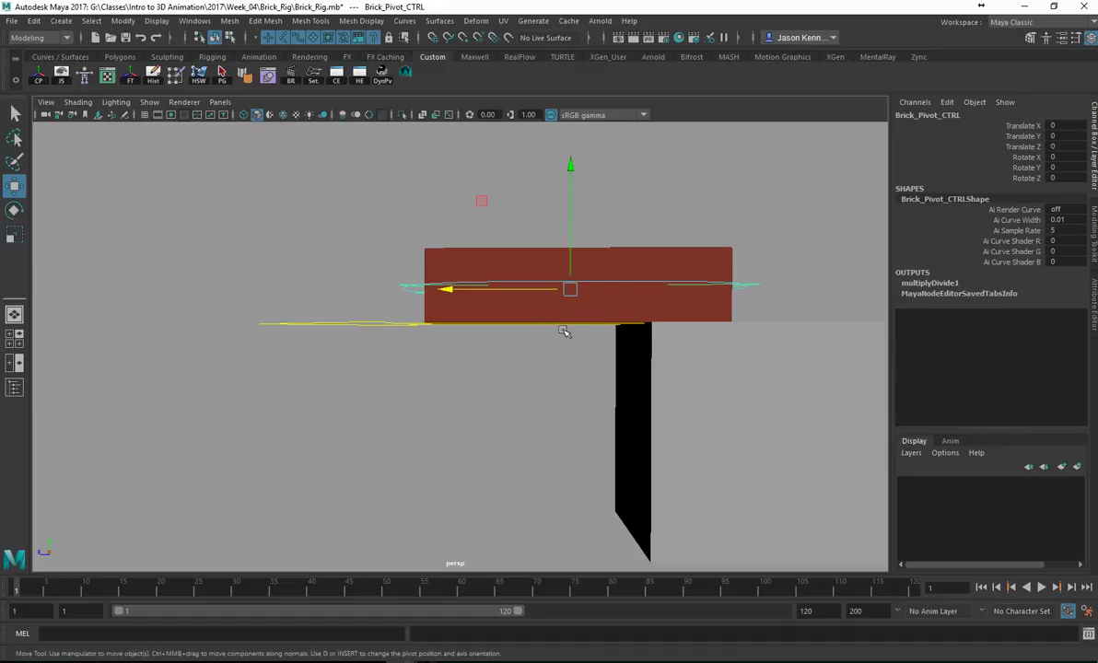
pyautogui.press('space')
pyautogui.press('space')
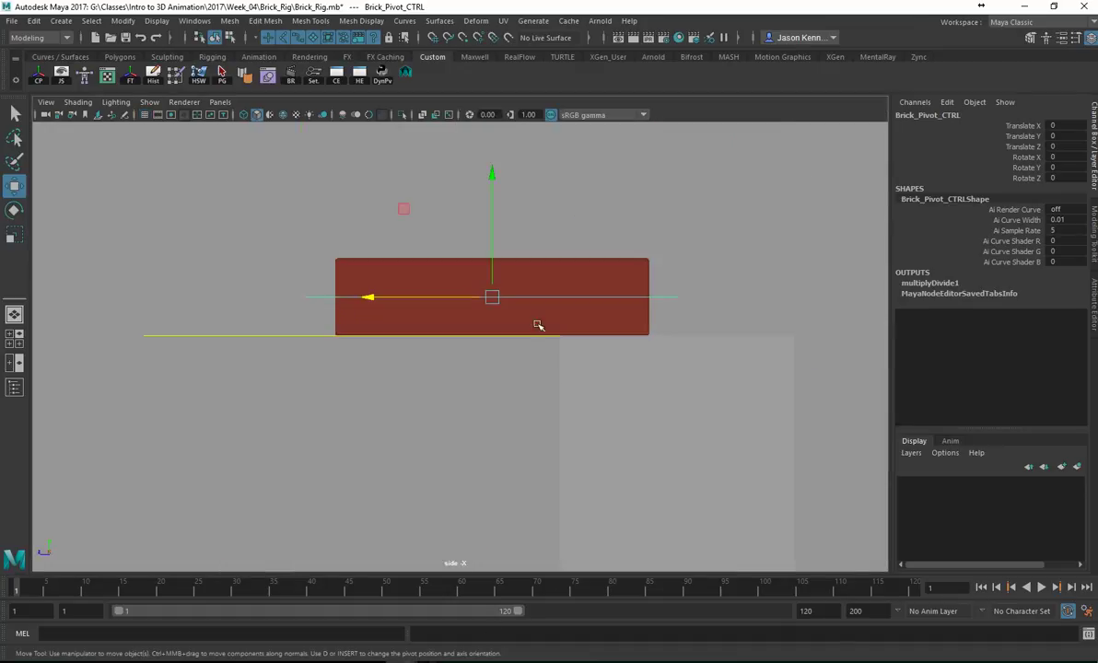
# - Move Brick_Pivot_CTRL onto the brick's bottom edge at Translate Y -1.439, Z -2.517
pyautogui.moveTo(405, 211); pyautogui.dragTo(469, 250)
pyautogui.scroll(5, 452, 360)
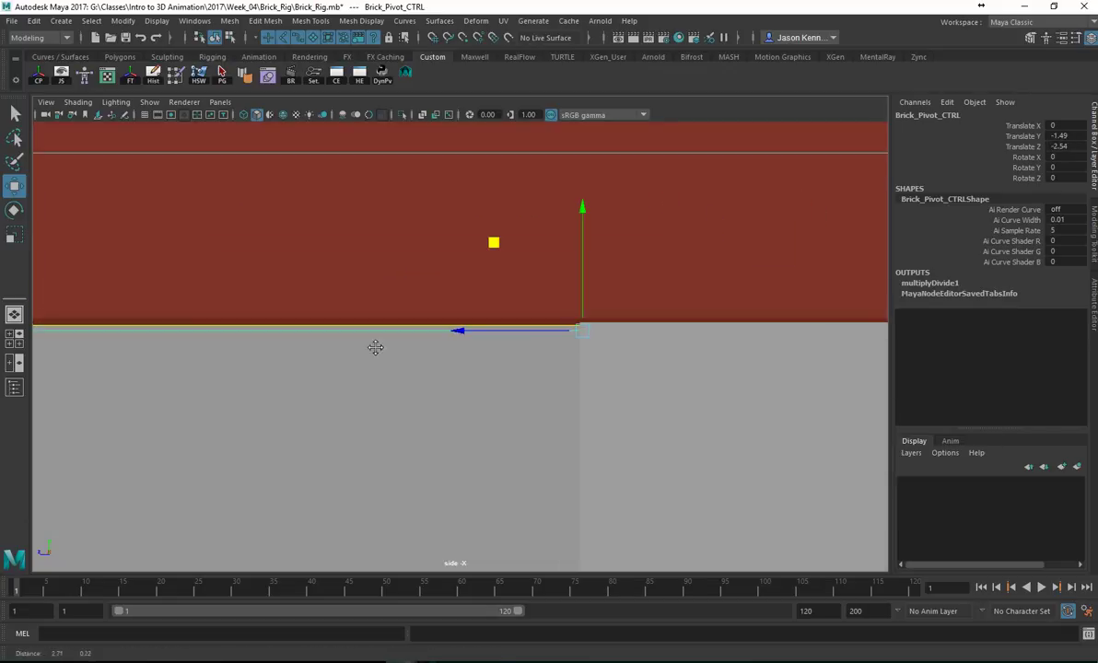
pyautogui.moveTo(632, 322); pyautogui.dragTo(626, 316)
pyautogui.scroll(-5, 772, 387)
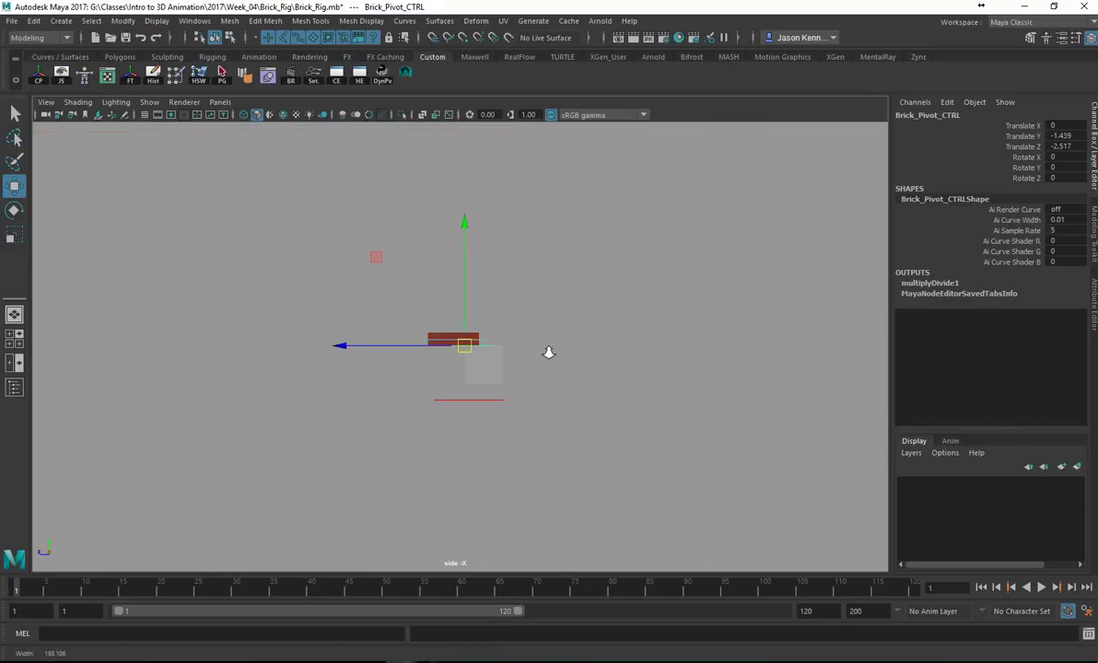
pyautogui.scroll(4, 702, 347)
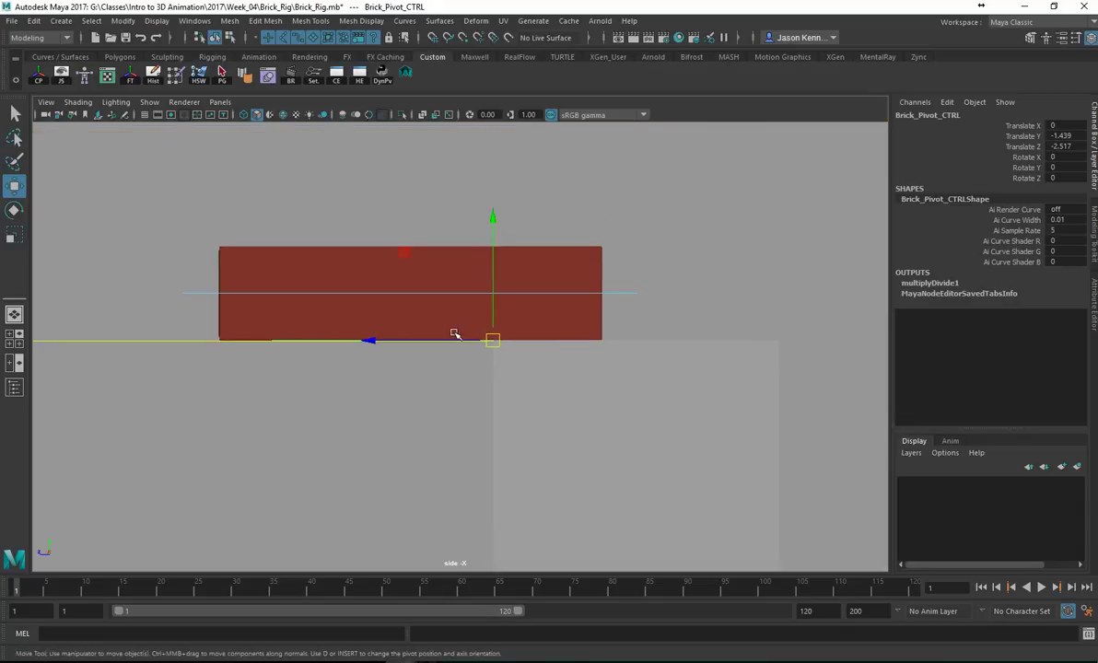
# - Reselect Brick_Pivot_CTRL from a low side-on angle and return to the four-view layout
pyautogui.press('space')
pyautogui.press('space')
pyautogui.keyDown('alt'); pyautogui.moveTo(602, 233); pyautogui.dragTo(561, 321); pyautogui.keyUp('alt')
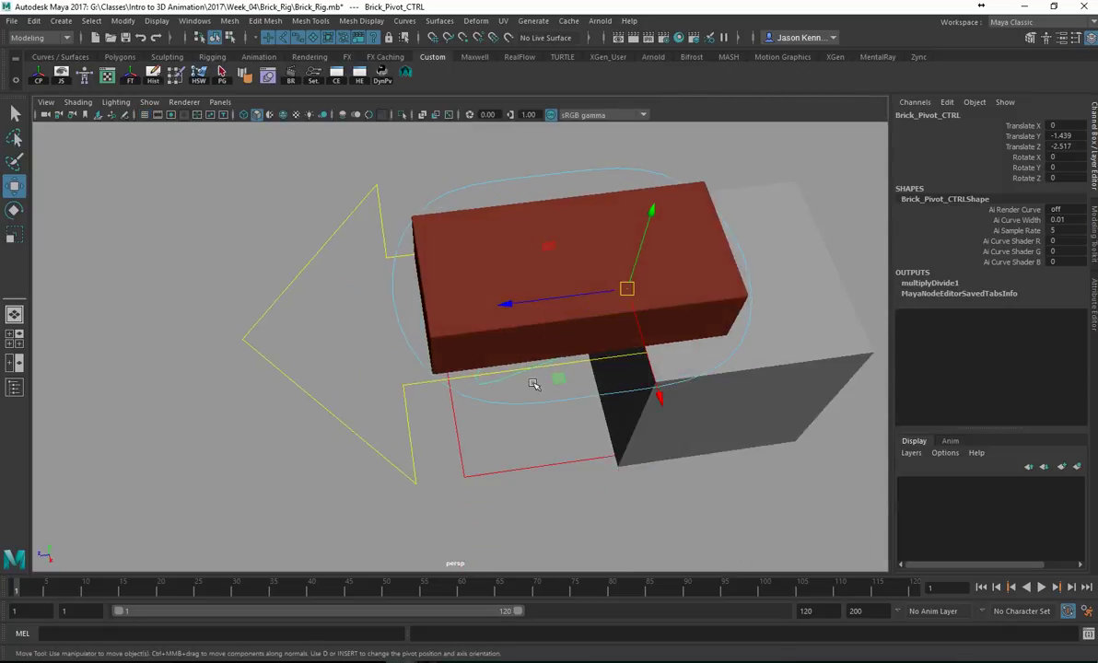
pyautogui.click(391, 304)
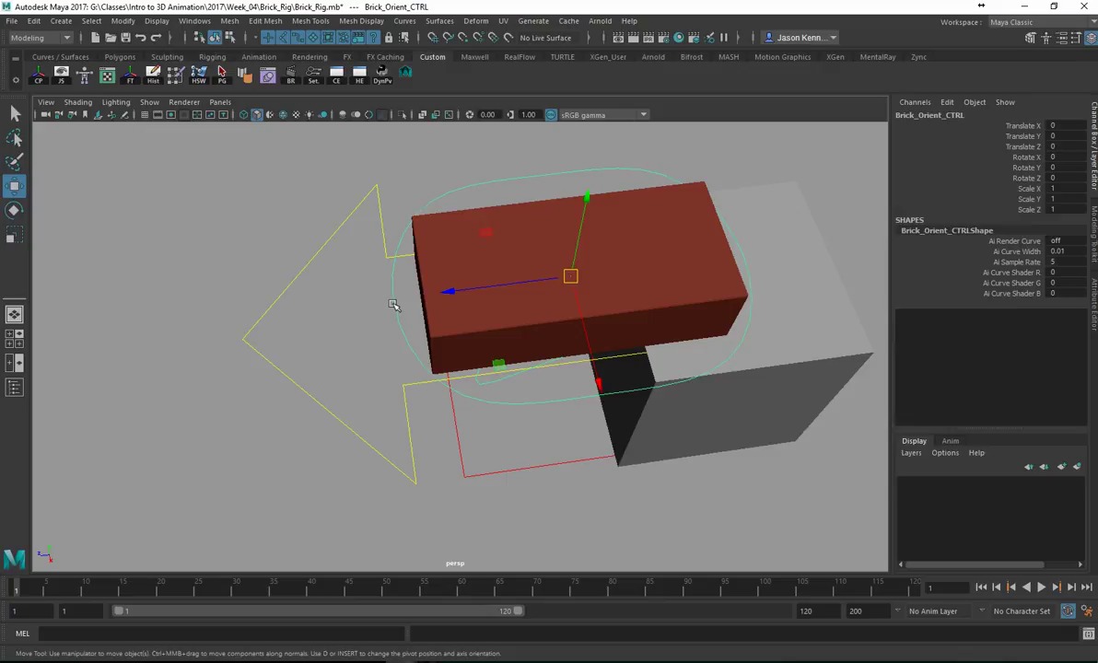
pyautogui.click(490, 384)
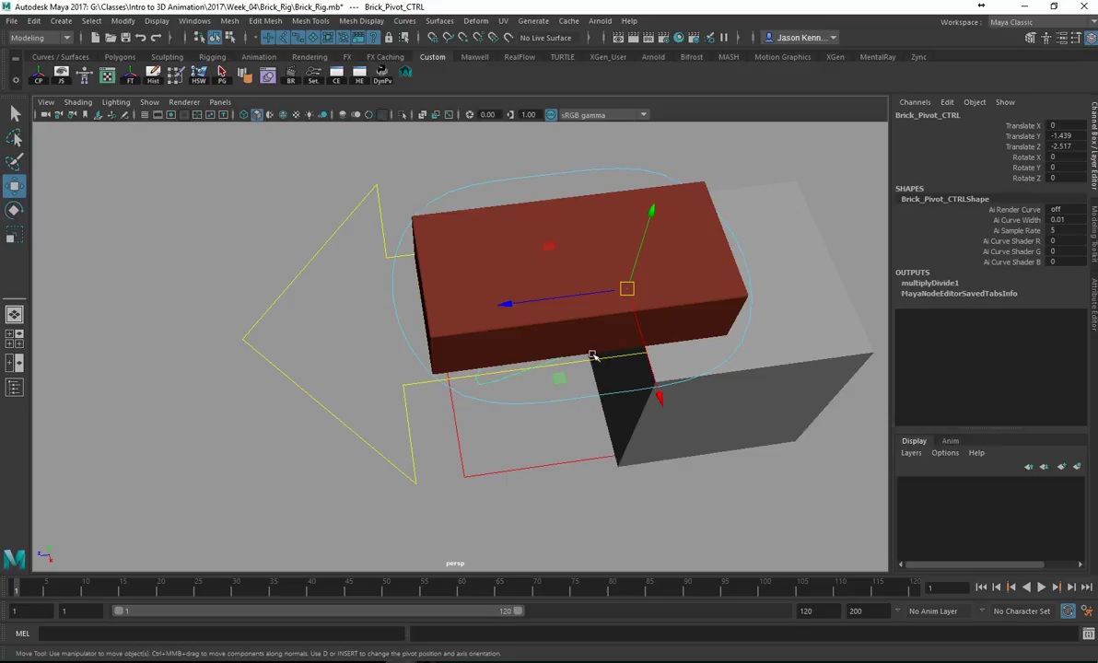
pyautogui.moveTo(569, 358)
pyautogui.keyDown('alt'); pyautogui.mouseDown()
pyautogui.moveTo(545, 327)
pyautogui.moveTo(558, 374)
pyautogui.mouseUp(); pyautogui.keyUp('alt')
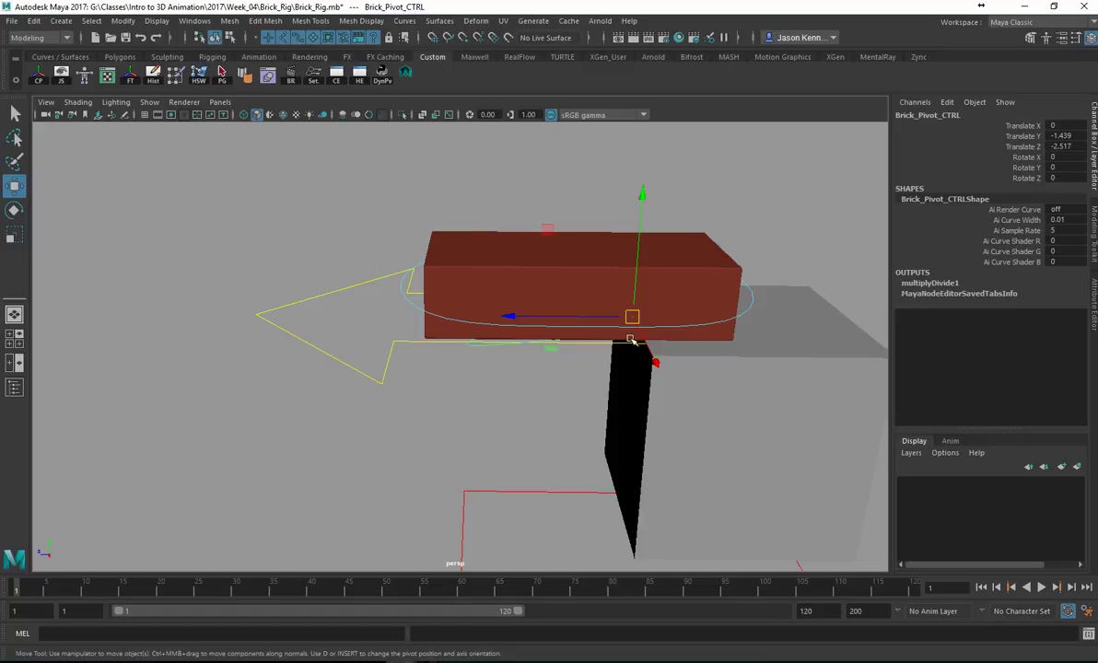
pyautogui.press('space')
pyautogui.press('space')
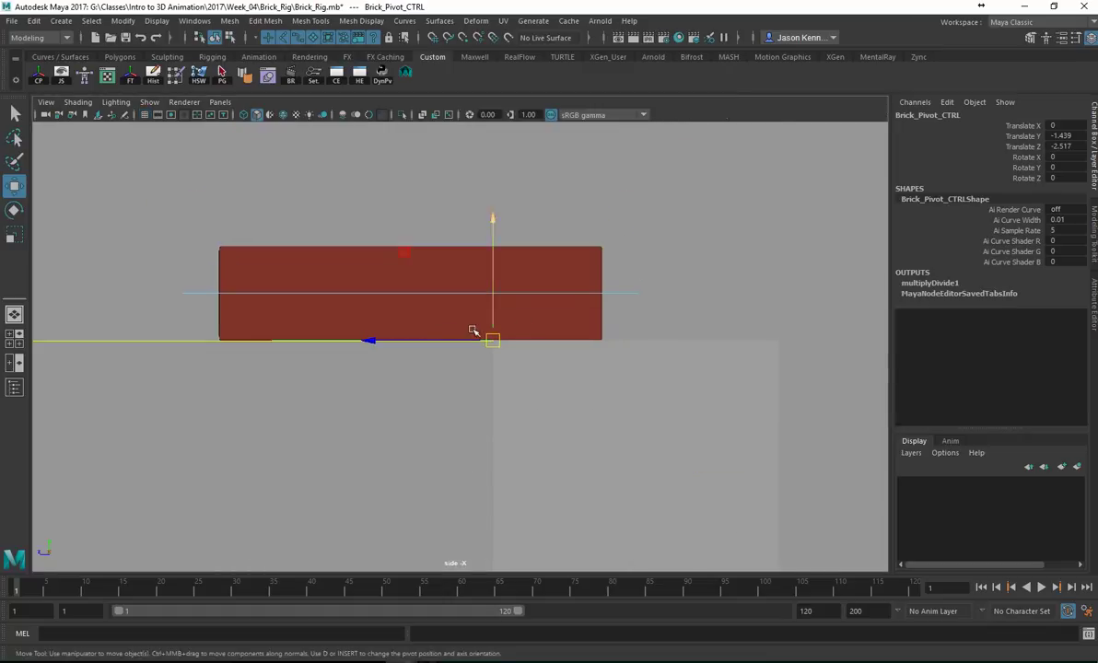
pyautogui.press('space')
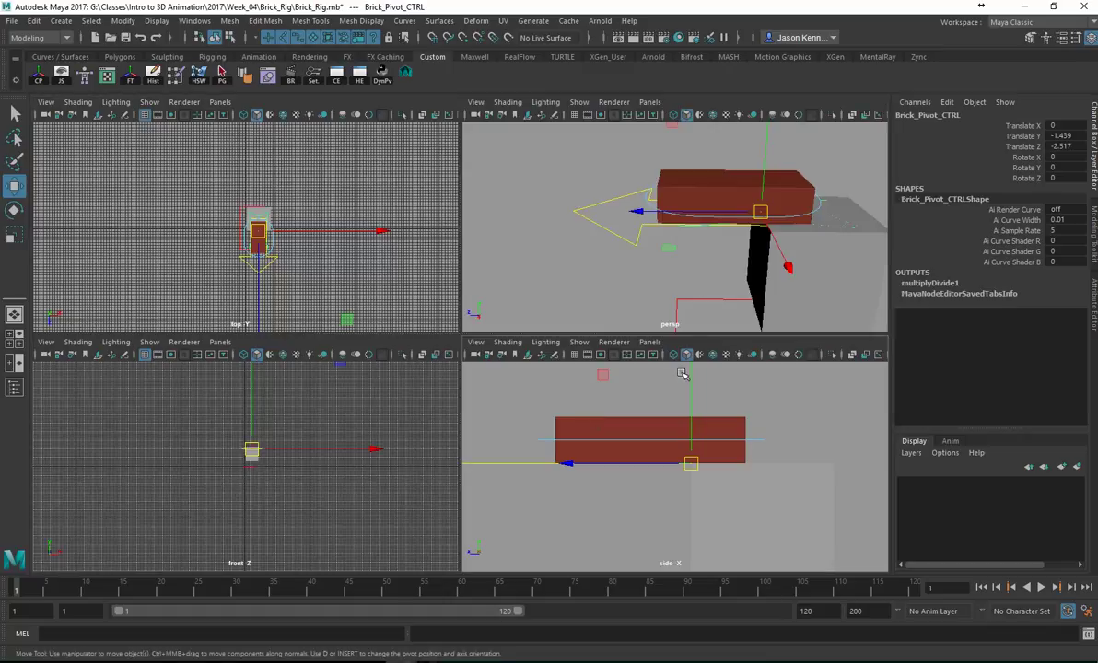
pyautogui.press('space')
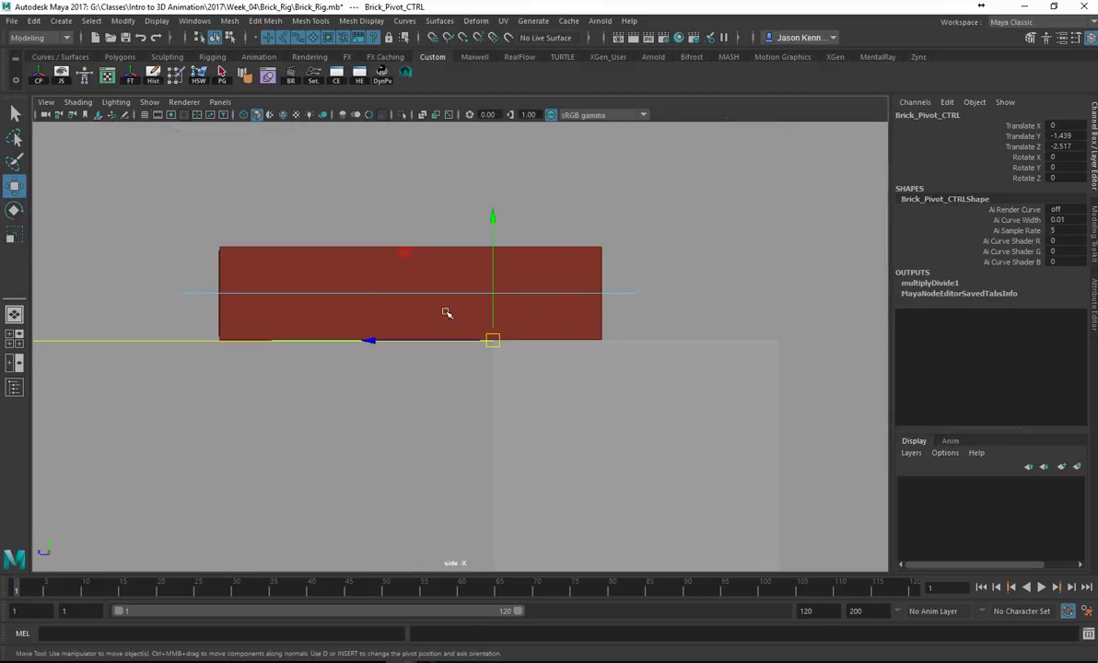
# - Test a rotation about X on the selected control and undo it
pyautogui.press('e')
pyautogui.moveTo(419, 247); pyautogui.dragTo(414, 348)
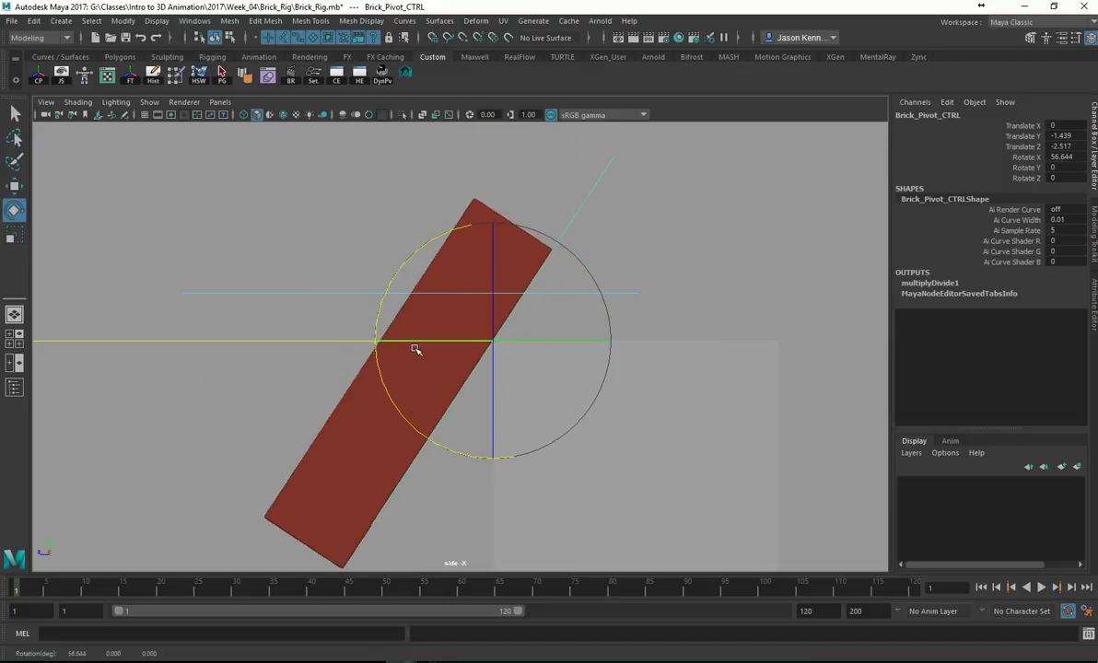
pyautogui.hotkey('ctrl', 'z')
pyautogui.press('space')
pyautogui.keyDown('alt'); pyautogui.moveTo(759, 219); pyautogui.dragTo(648, 235); pyautogui.keyUp('alt')
# - Try tilting the brick with Brick_Orient_CTRL, then undo back to level
pyautogui.click(595, 201)
pyautogui.click(645, 203)
pyautogui.press('space')
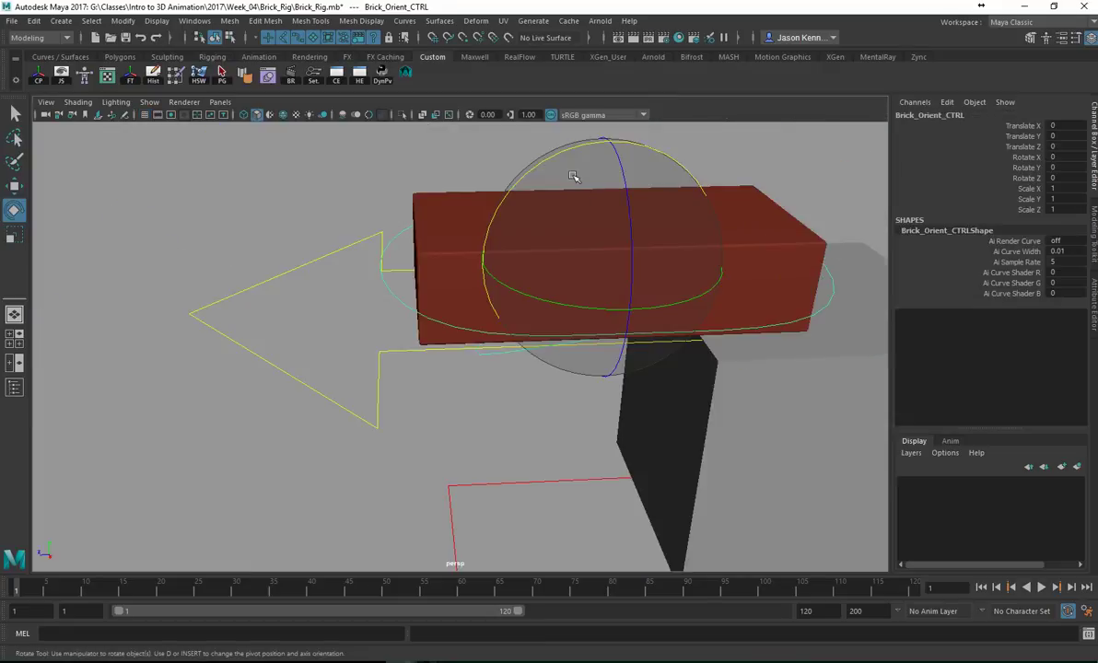
pyautogui.moveTo(554, 162); pyautogui.dragTo(437, 213)
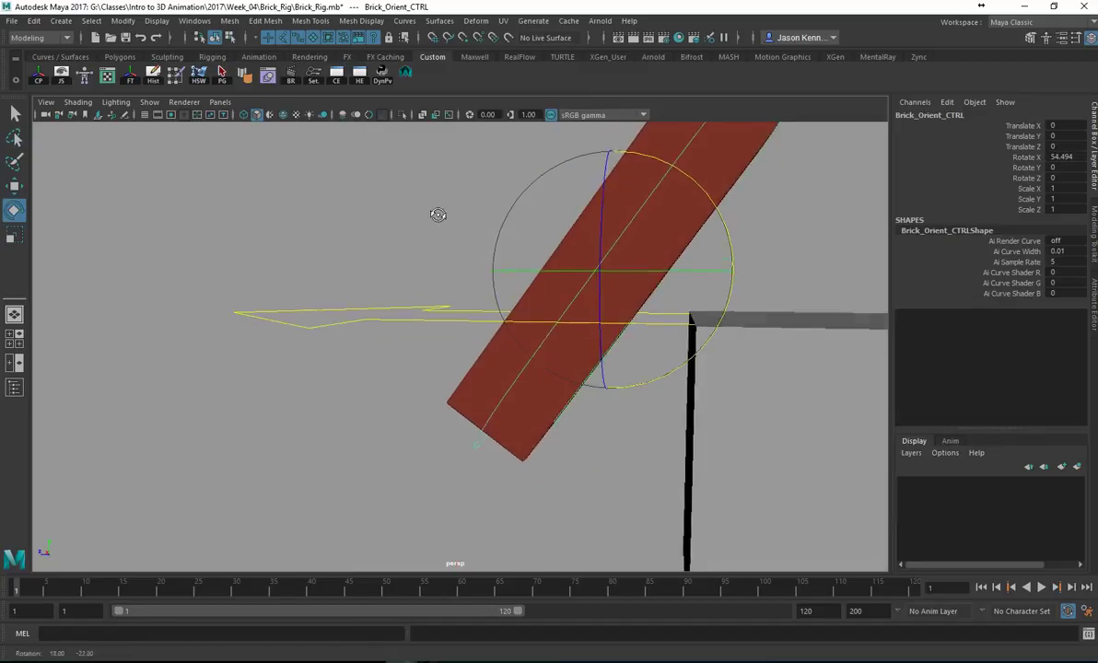
pyautogui.moveTo(697, 176); pyautogui.dragTo(725, 291)
pyautogui.hotkey('ctrl', 'z')
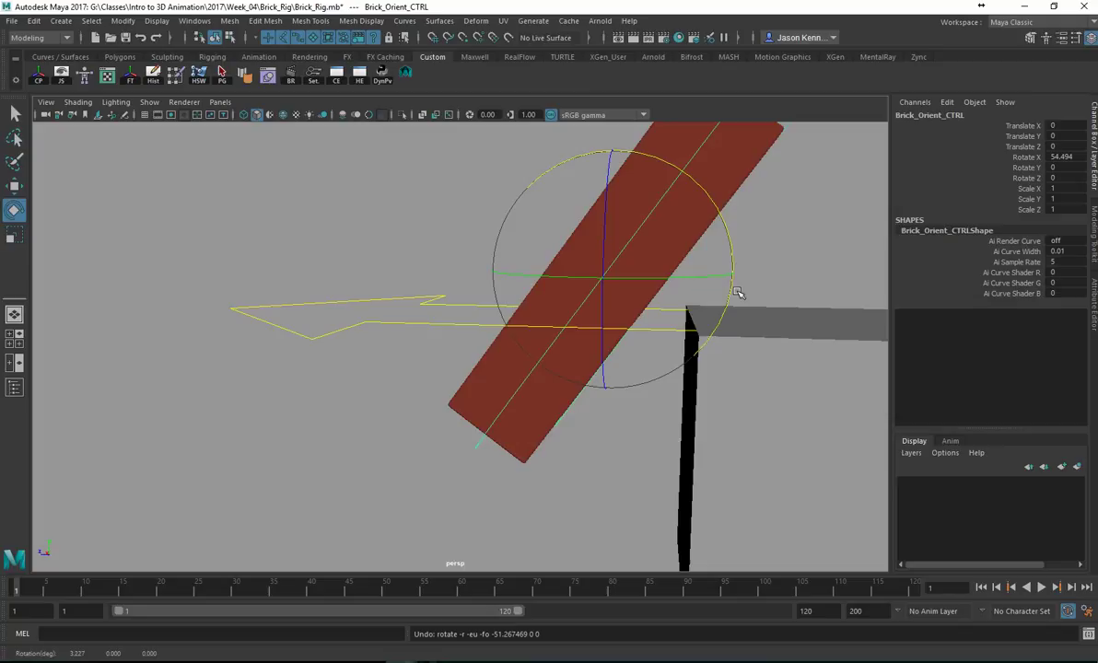
pyautogui.hotkey('ctrl', 'z')
pyautogui.keyDown('alt'); pyautogui.moveTo(823, 287); pyautogui.dragTo(561, 269); pyautogui.keyUp('alt')
# - Select Brick_Pivot_CTRL and rotate it to Rotate X 57.051, tipping the brick over the ledge
pyautogui.click(463, 369)
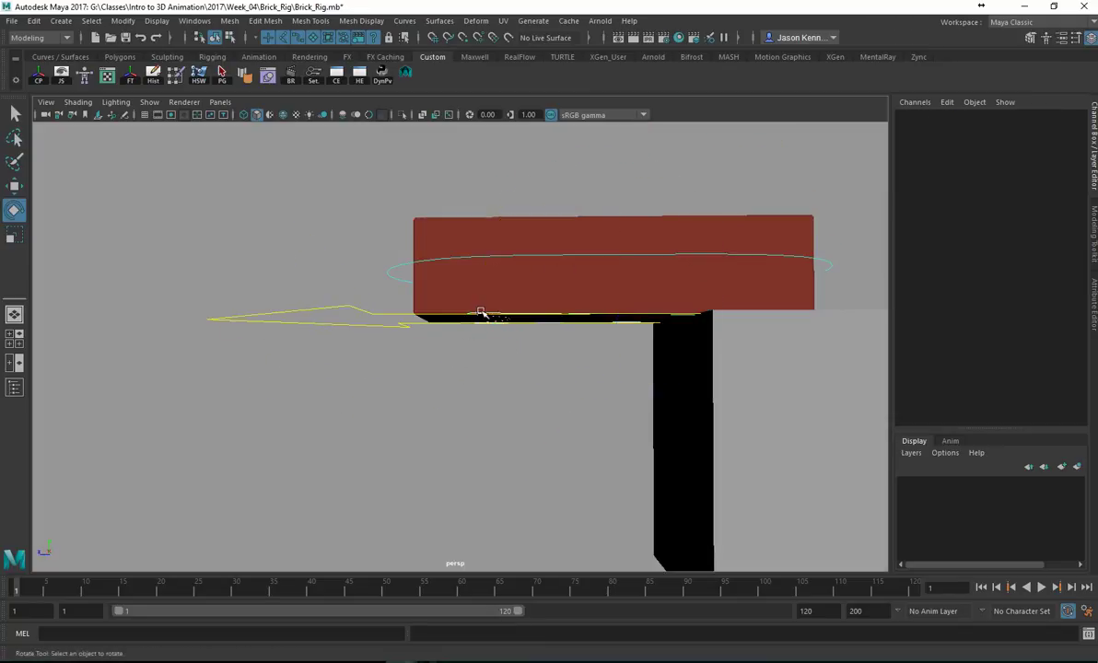
pyautogui.keyDown('alt'); pyautogui.moveTo(483, 319); pyautogui.dragTo(489, 348); pyautogui.keyUp('alt')
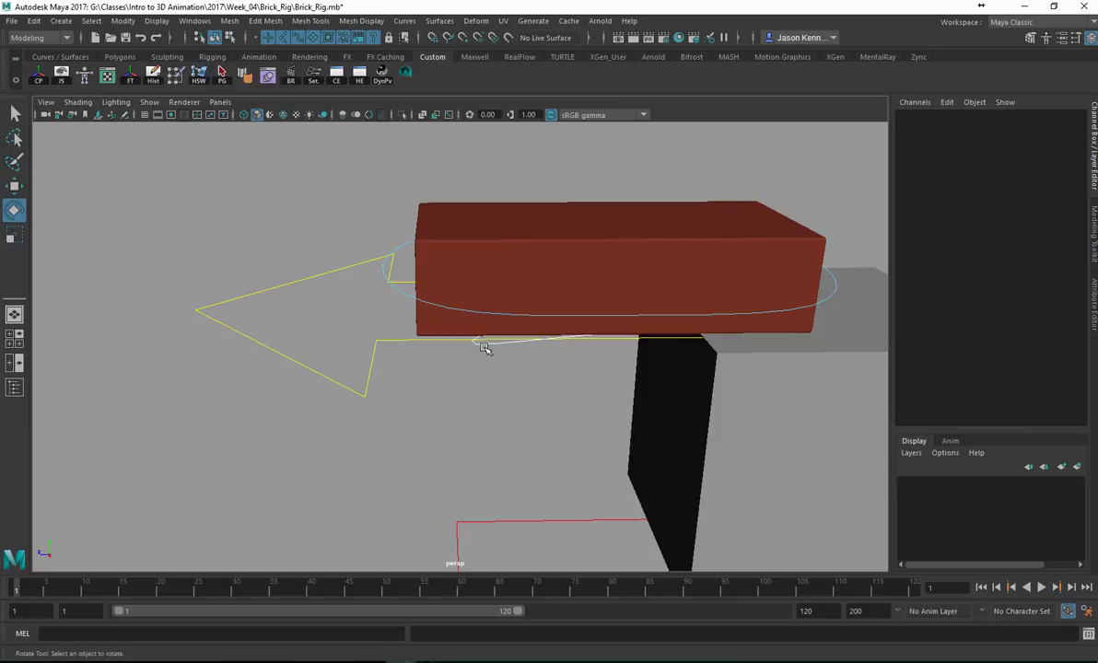
pyautogui.click(486, 348)
pyautogui.moveTo(608, 216); pyautogui.dragTo(539, 329)
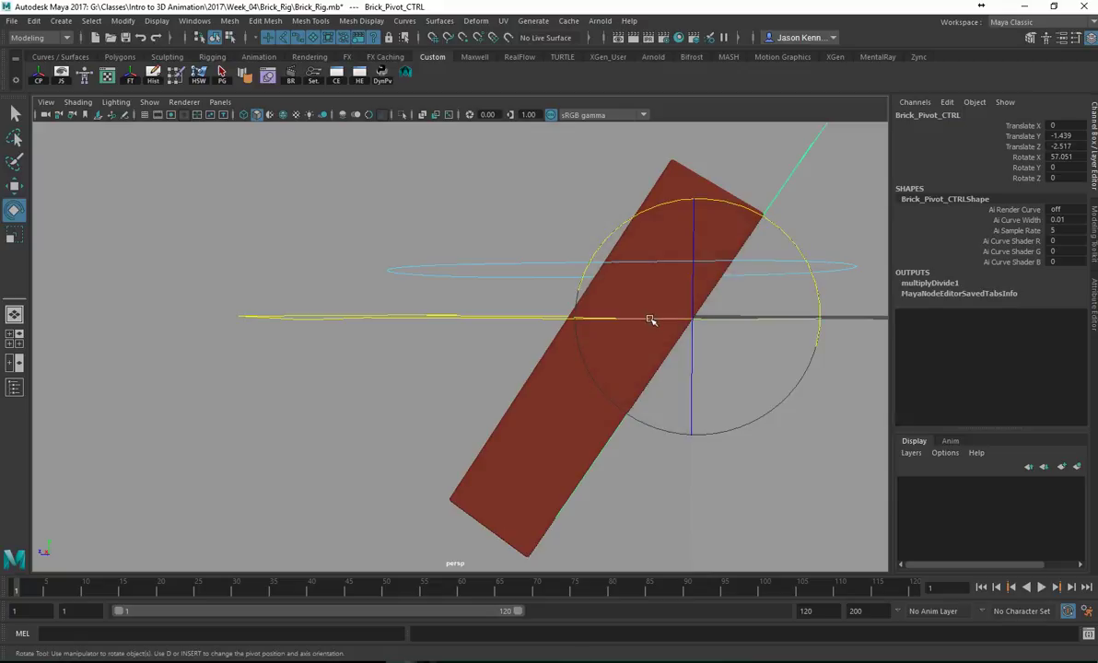
# - Select Brick_Translate_CTRL and slide the tilted brick rig along X
pyautogui.keyDown('alt'); pyautogui.moveTo(422, 311); pyautogui.dragTo(420, 341); pyautogui.keyUp('alt')
pyautogui.click(417, 343)
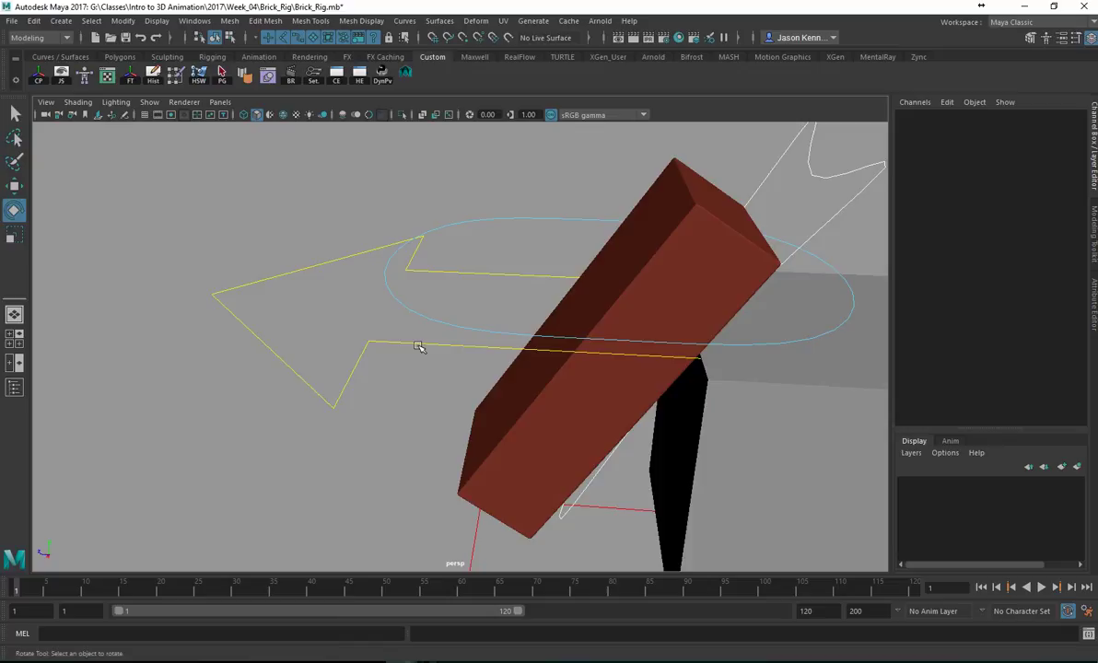
pyautogui.click(419, 346)
pyautogui.press('w')
pyautogui.moveTo(565, 314); pyautogui.dragTo(521, 355)
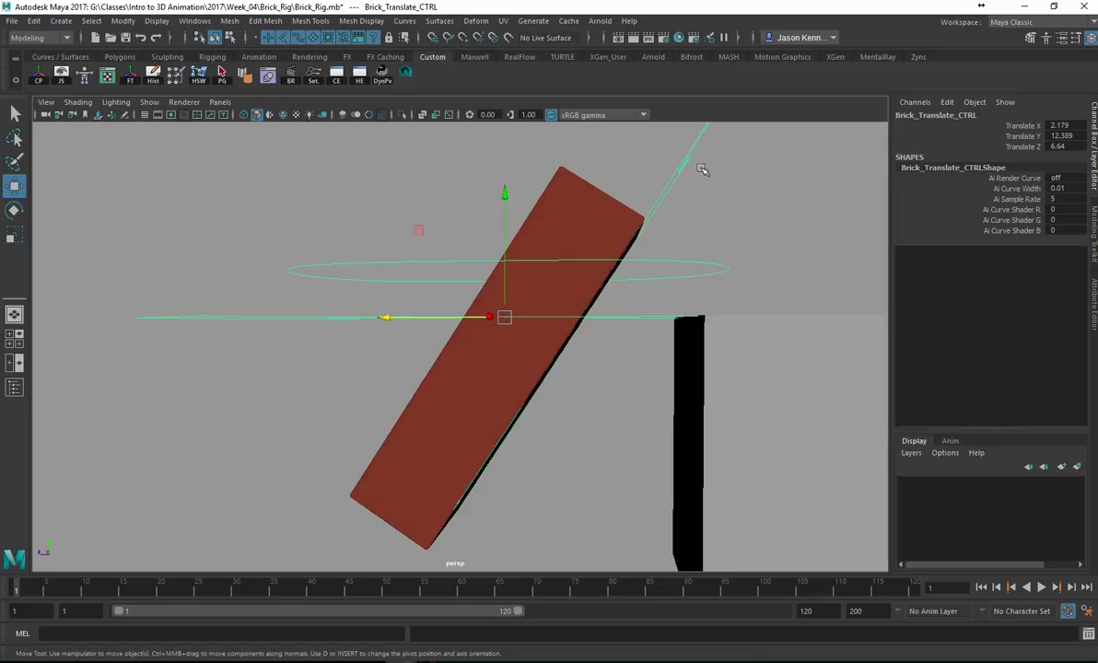
# - Try moving Brick_Pivot_CTRL up and left, then undo so it keeps its position
pyautogui.keyDown('alt'); pyautogui.moveTo(617, 164); pyautogui.dragTo(495, 362); pyautogui.keyUp('alt')
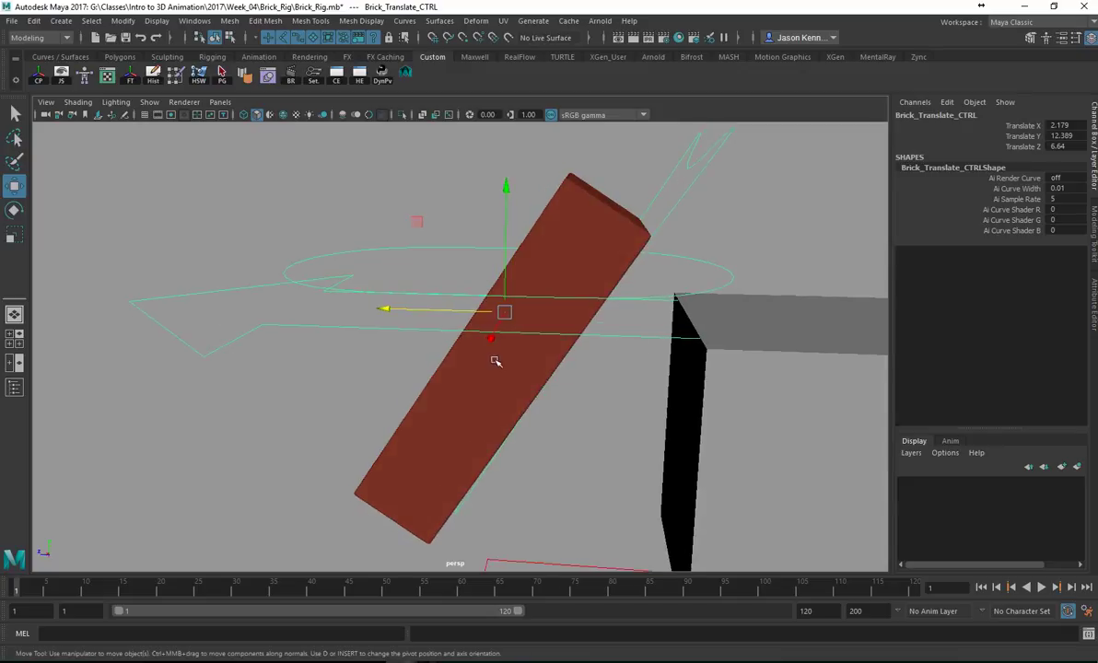
pyautogui.click(675, 219)
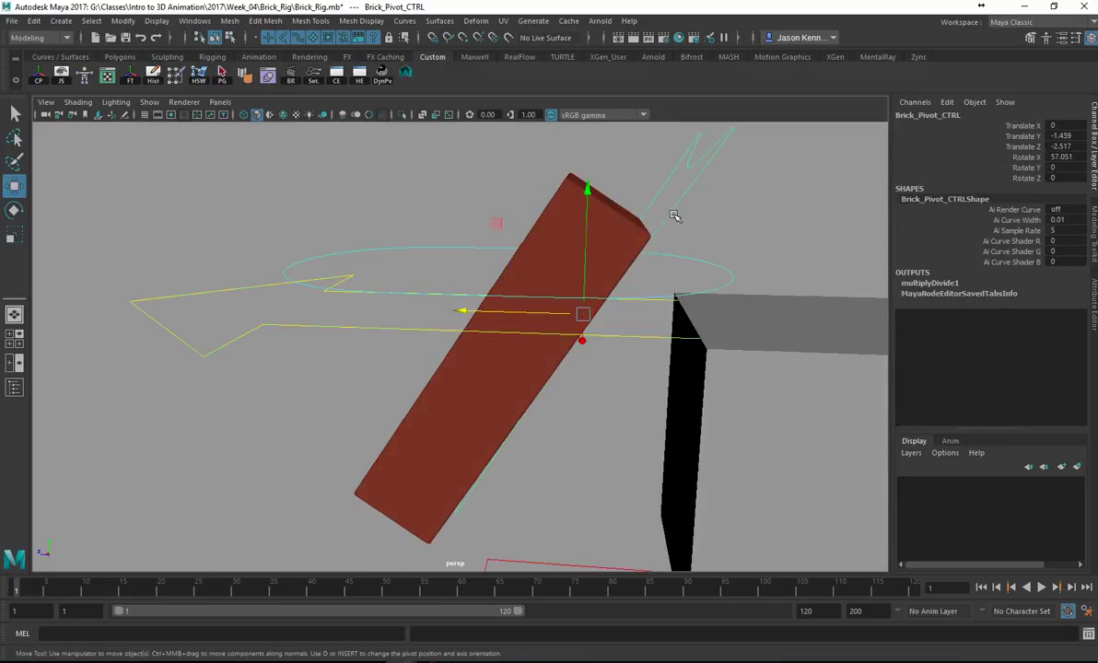
pyautogui.click(708, 169)
pyautogui.click(710, 175)
pyautogui.moveTo(498, 220); pyautogui.dragTo(444, 190, button='middle')
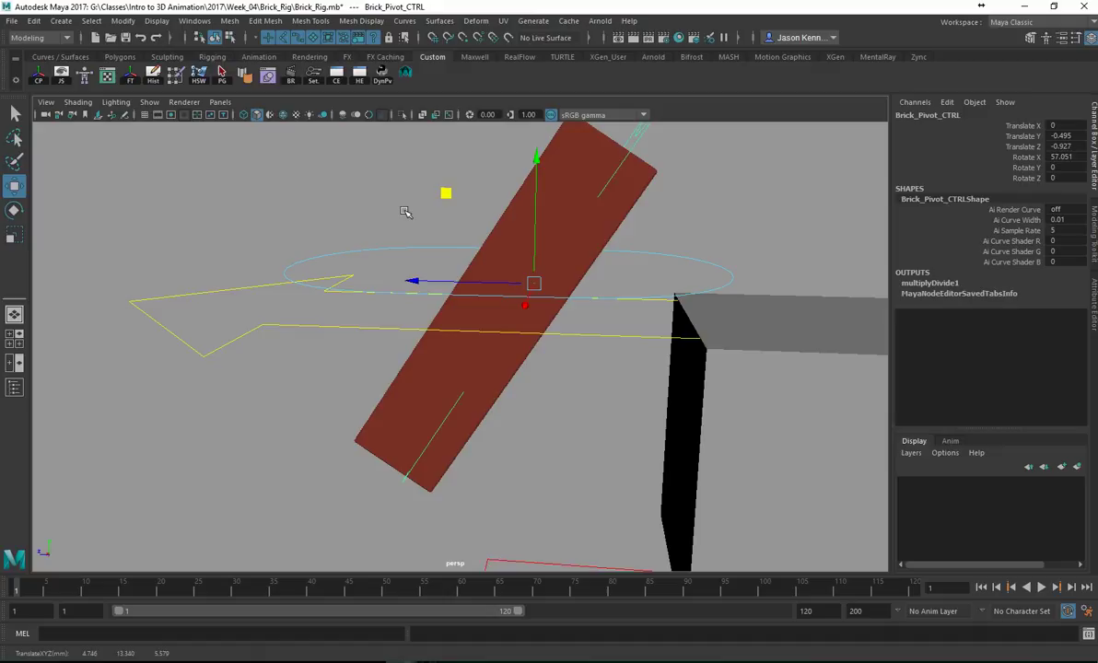
pyautogui.keyDown('alt'); pyautogui.moveTo(405, 211); pyautogui.dragTo(405, 226, button='middle'); pyautogui.keyUp('alt')
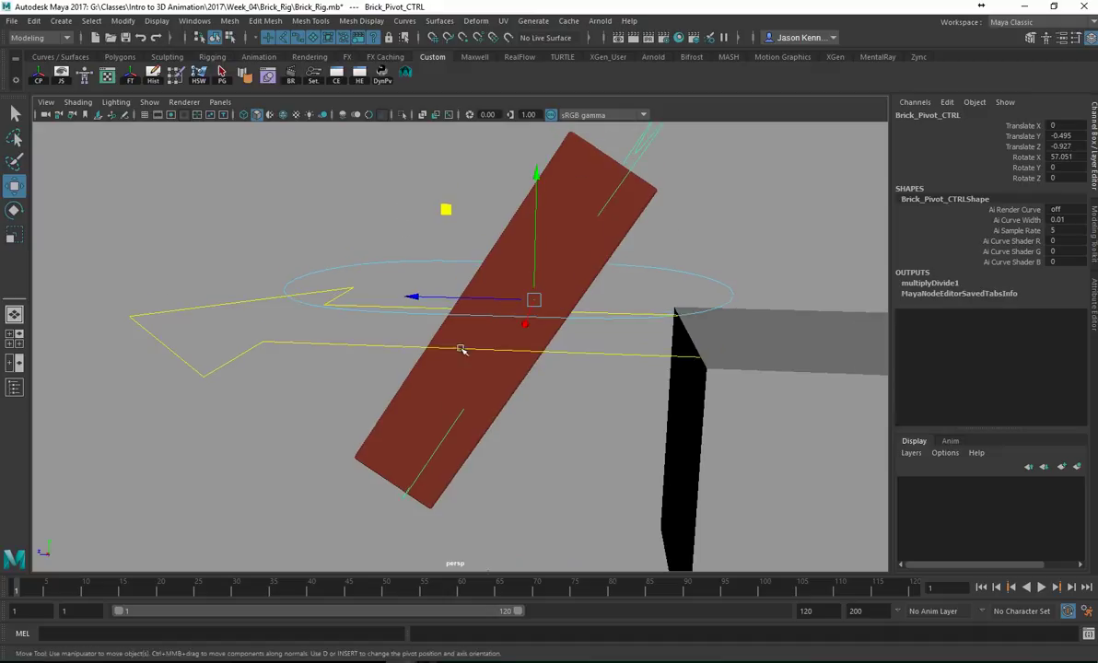
pyautogui.hotkey('ctrl', 'z')
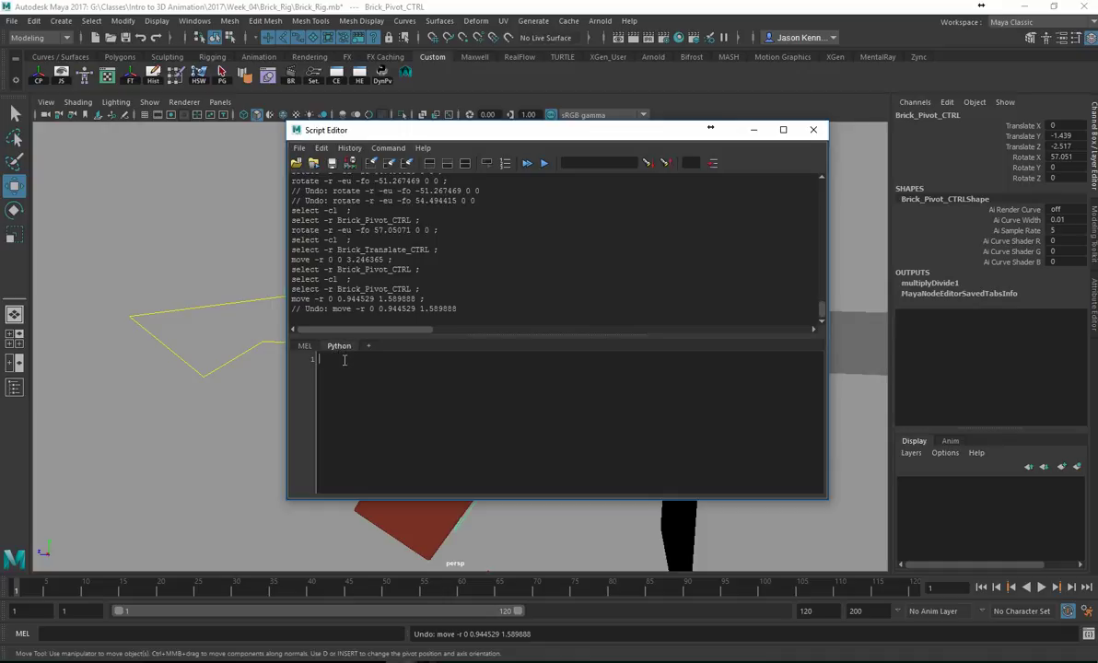
# - Load snap_dynamic_pivot.py from G:\Classes\Intro to 3D Animation\2017\Week_04\Brick_Rig into the Script Editor
pyautogui.click(299, 149)
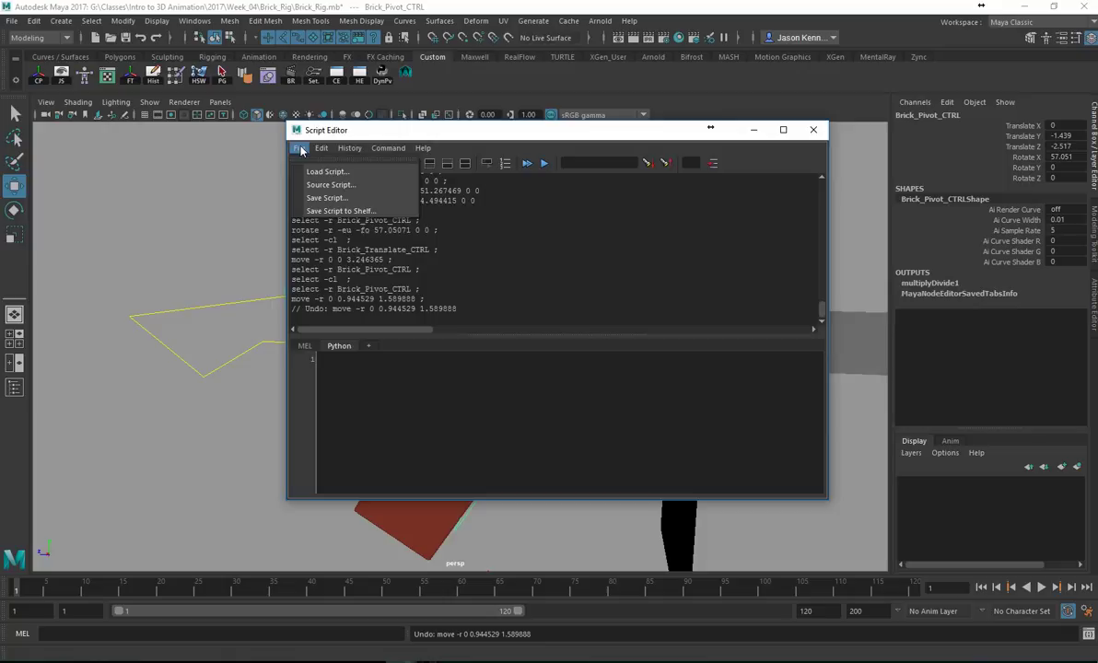
pyautogui.click(323, 171)
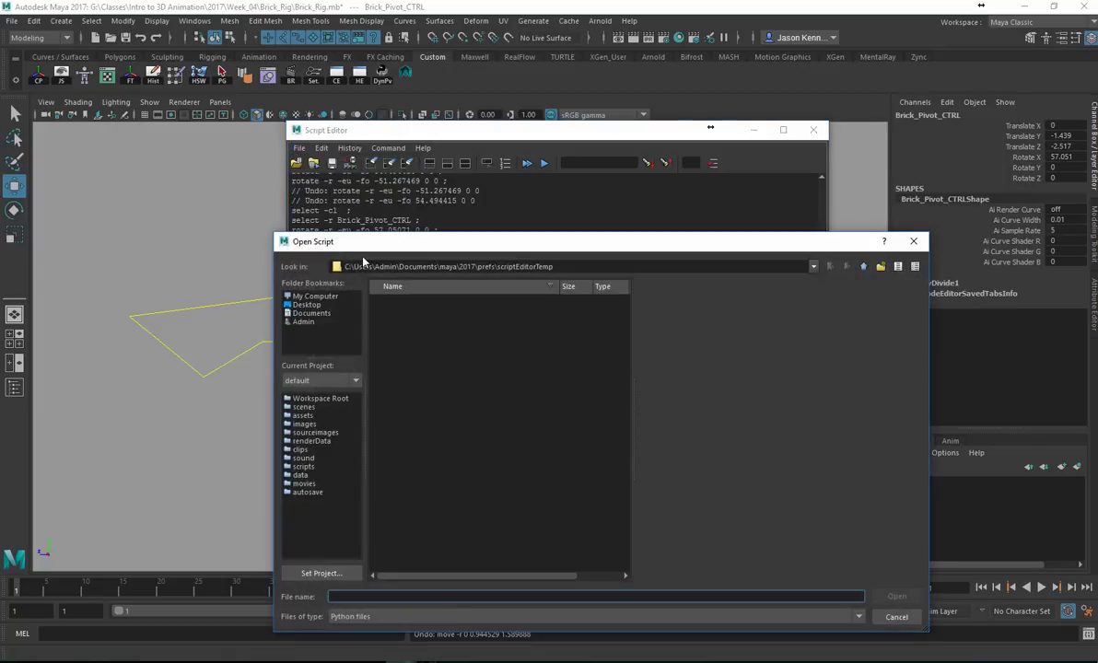
pyautogui.click(315, 297)
pyautogui.doubleClick(413, 302)
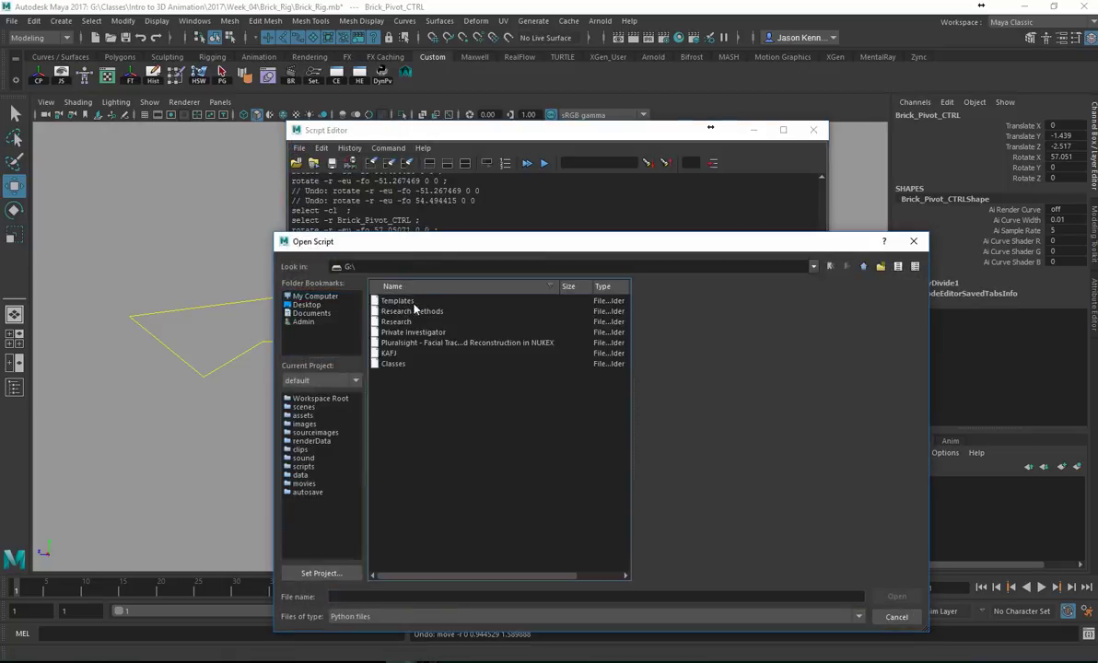
pyautogui.doubleClick(392, 365)
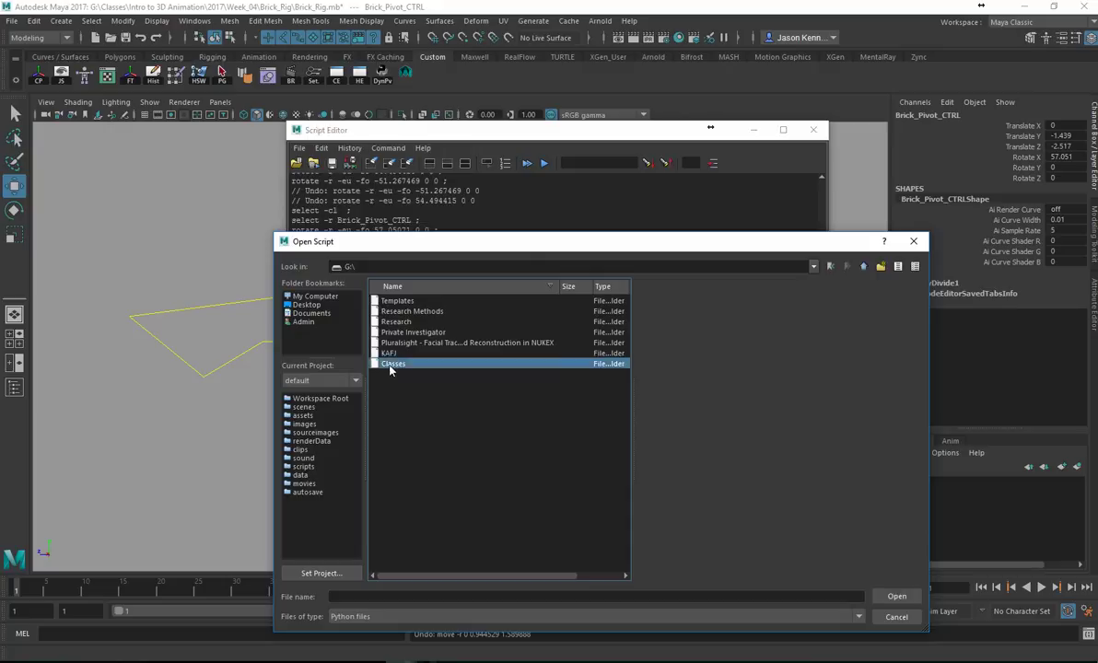
pyautogui.doubleClick(400, 321)
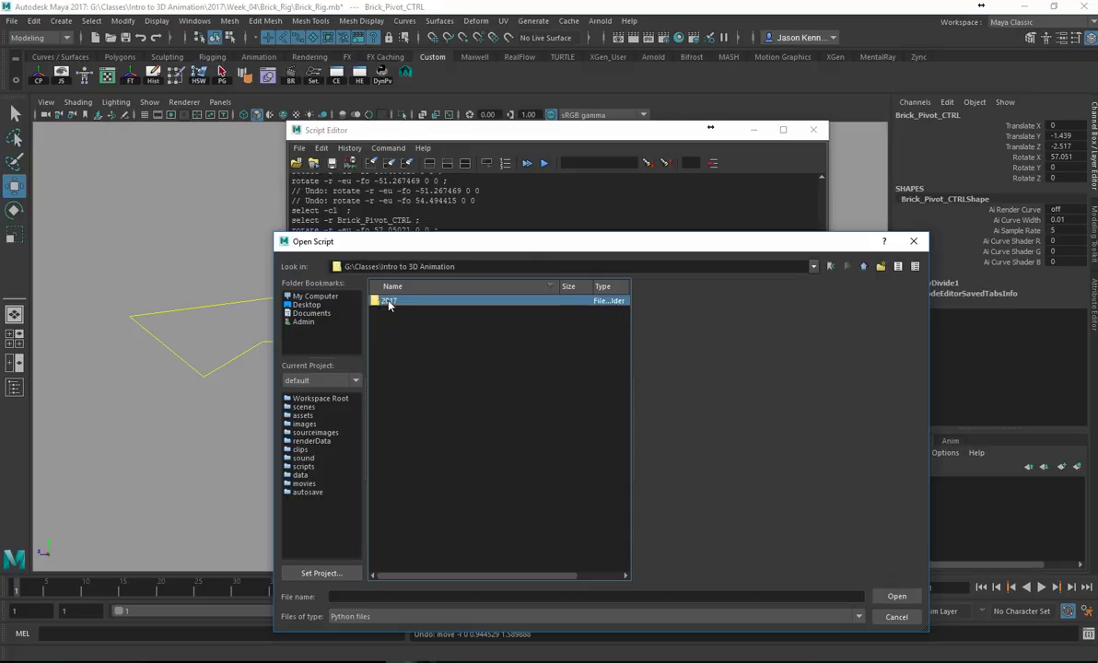
pyautogui.doubleClick(388, 302)
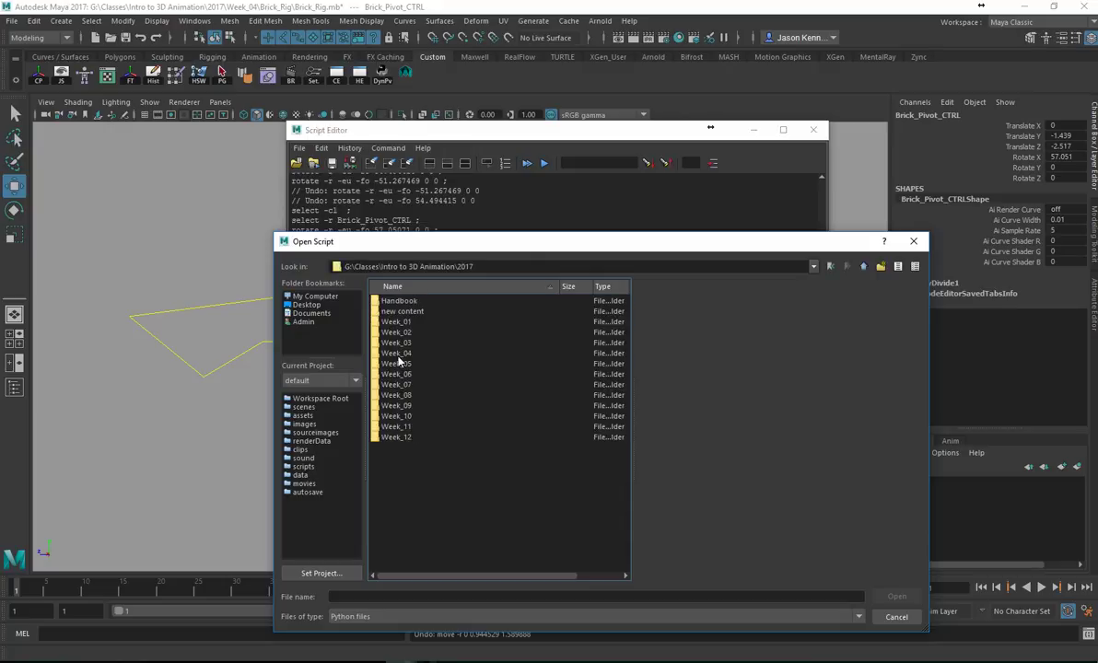
pyautogui.doubleClick(397, 353)
pyautogui.doubleClick(406, 301)
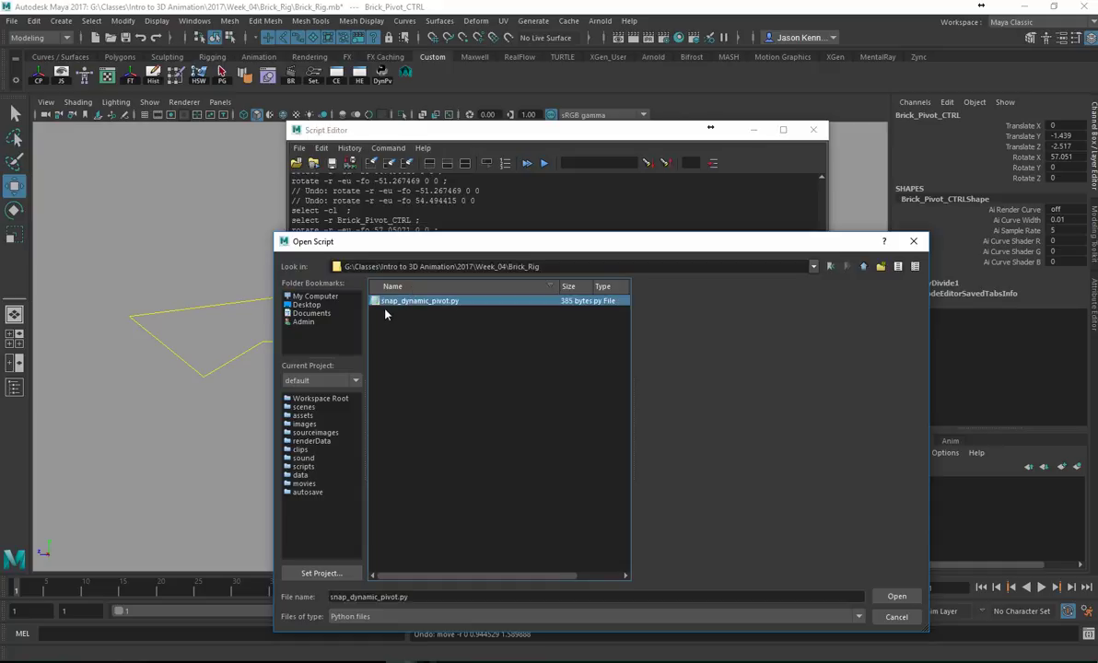
pyautogui.doubleClick(451, 302)
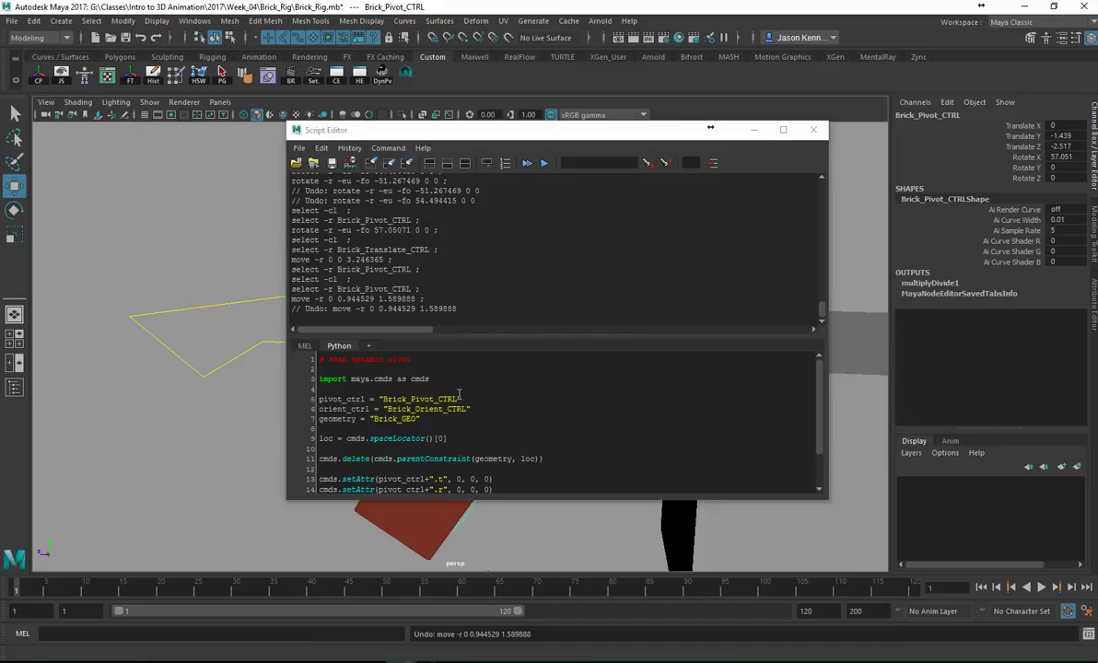
pyautogui.scroll(-2, 458, 394)
pyautogui.scroll(2, 459, 394)
pyautogui.moveTo(472, 139); pyautogui.dragTo(707, 85)
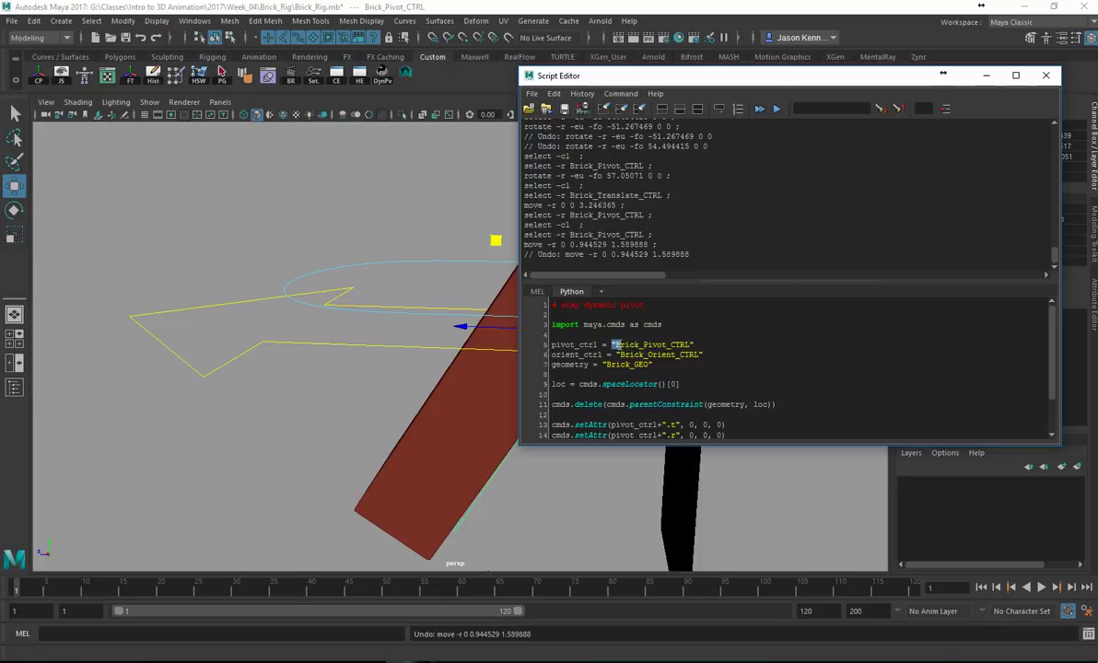
pyautogui.moveTo(616, 345); pyautogui.dragTo(702, 355)
pyautogui.click(700, 355)
pyautogui.moveTo(606, 367); pyautogui.dragTo(651, 367)
pyautogui.click(626, 345)
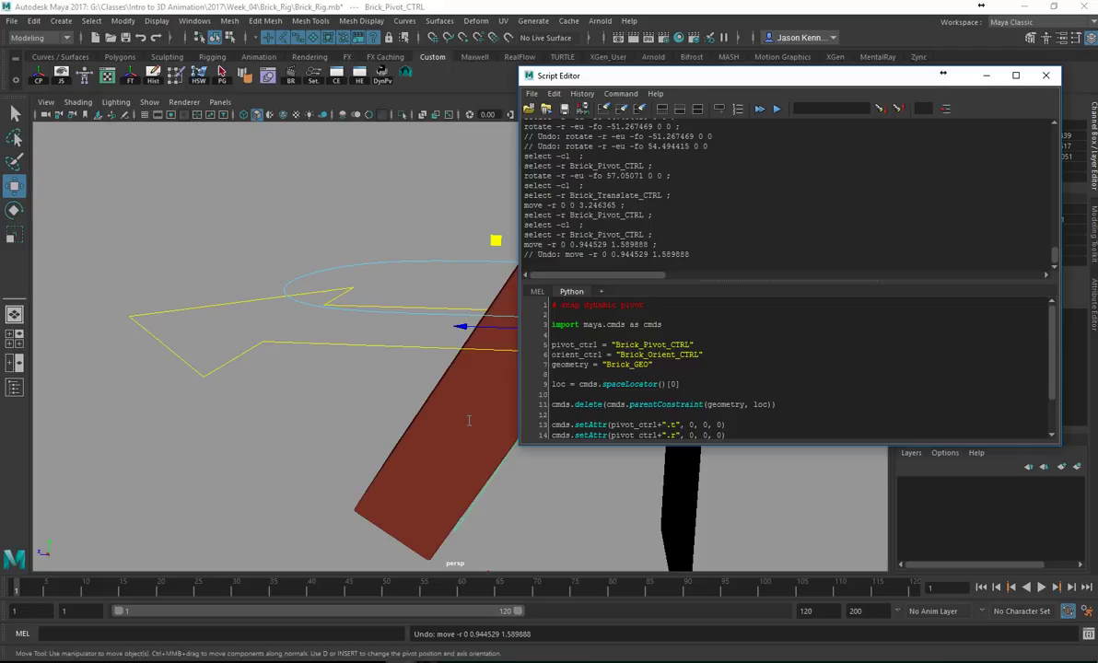
pyautogui.moveTo(696, 82); pyautogui.dragTo(196, 155)
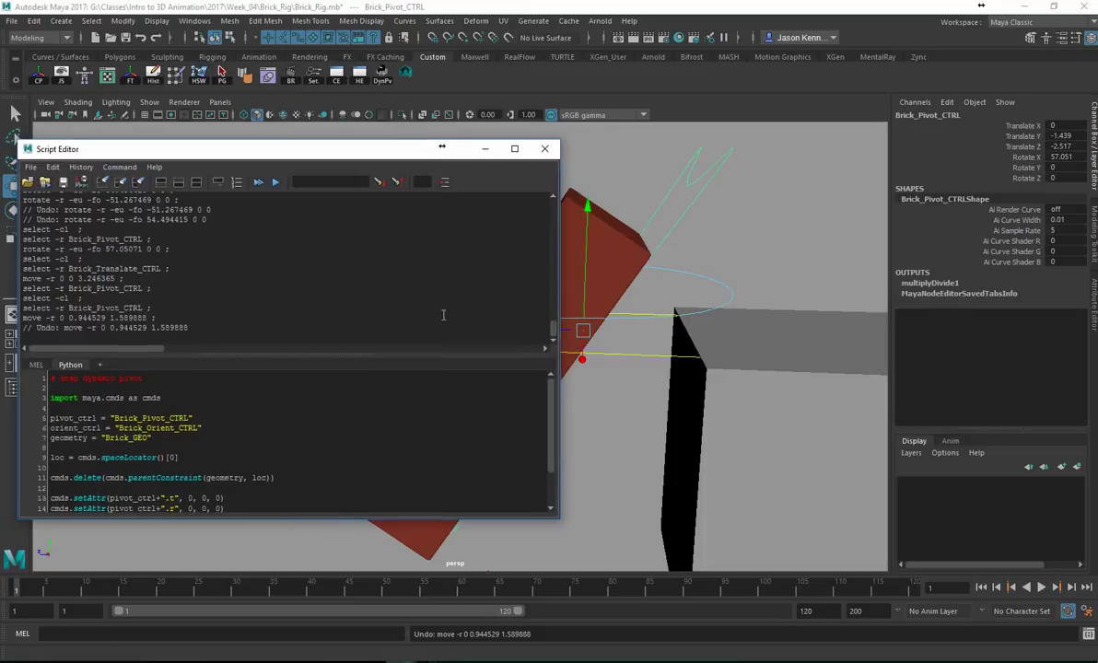
pyautogui.click(626, 247)
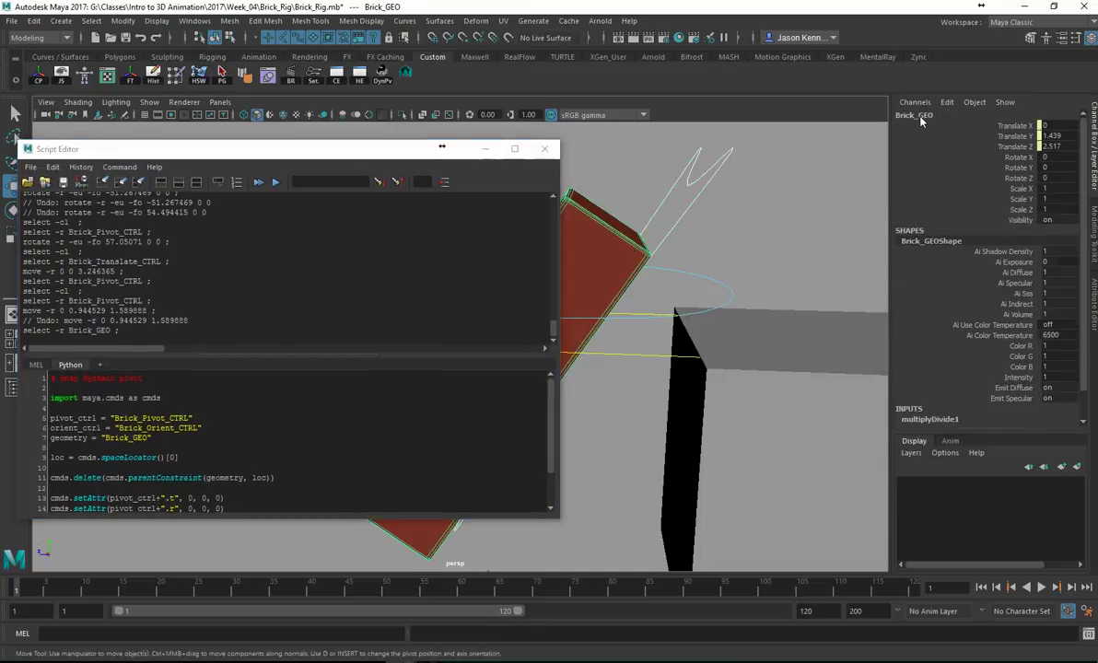
pyautogui.click(728, 287)
pyautogui.keyDown('alt'); pyautogui.moveTo(719, 263); pyautogui.dragTo(749, 203); pyautogui.keyUp('alt')
pyautogui.click(818, 197)
pyautogui.keyDown('alt'); pyautogui.moveTo(816, 200); pyautogui.dragTo(762, 201); pyautogui.keyUp('alt')
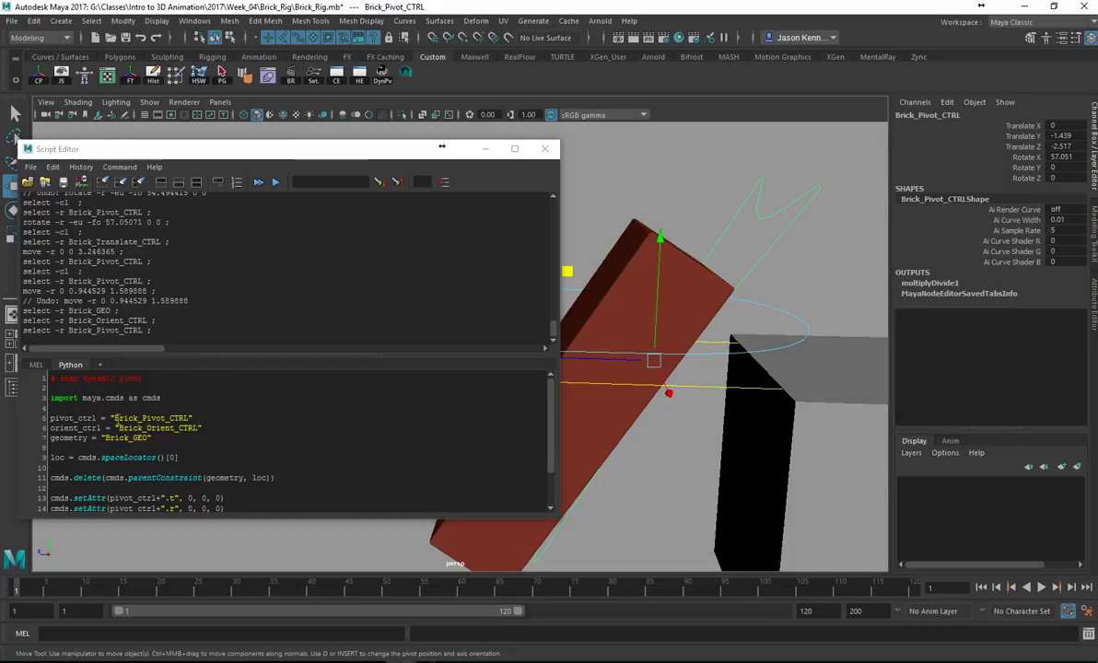
pyautogui.moveTo(115, 419); pyautogui.dragTo(191, 420)
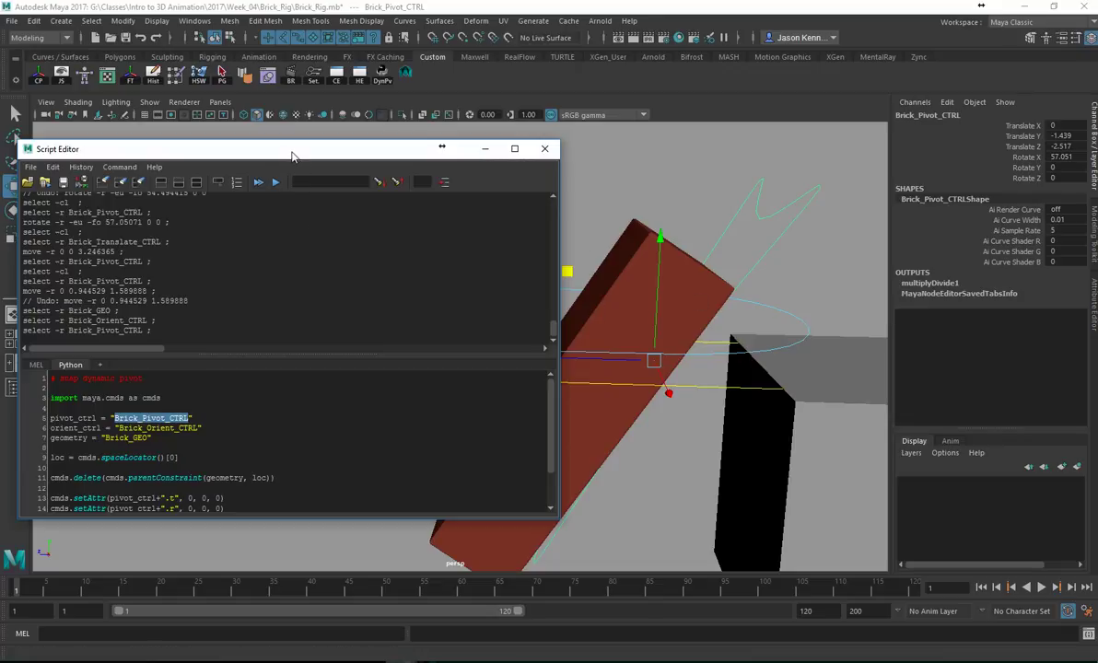
# - Run the whole snap_dynamic_pivot script in the Python tab to re-snap the brick's pivot control
pyautogui.moveTo(292, 155); pyautogui.dragTo(346, 117)
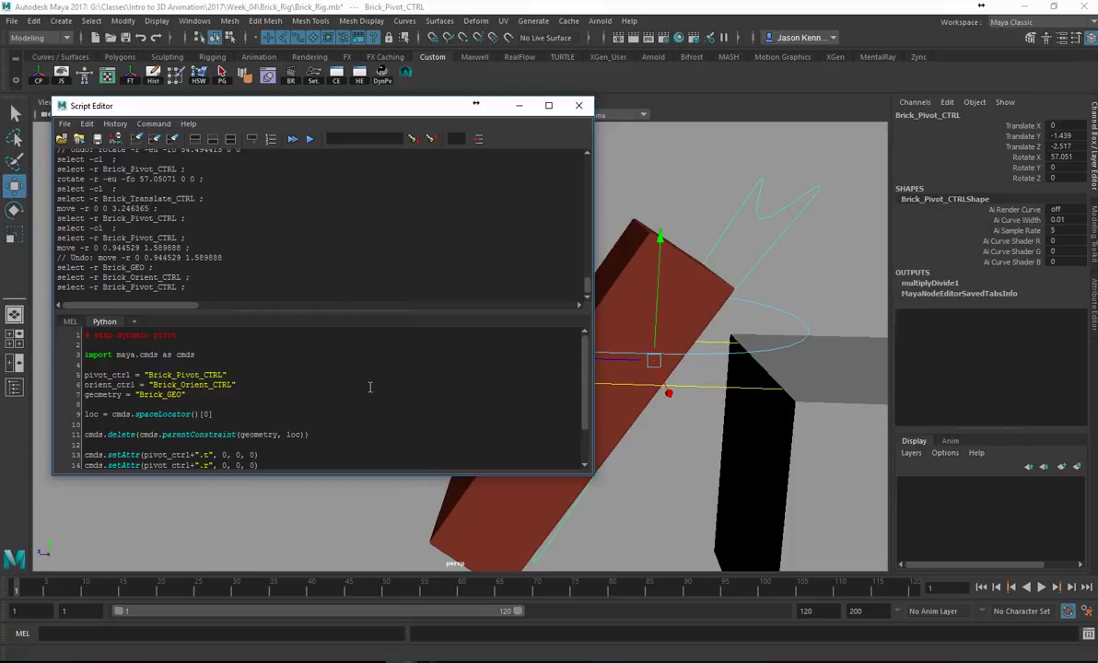
pyautogui.hotkey('ctrl', 'a')
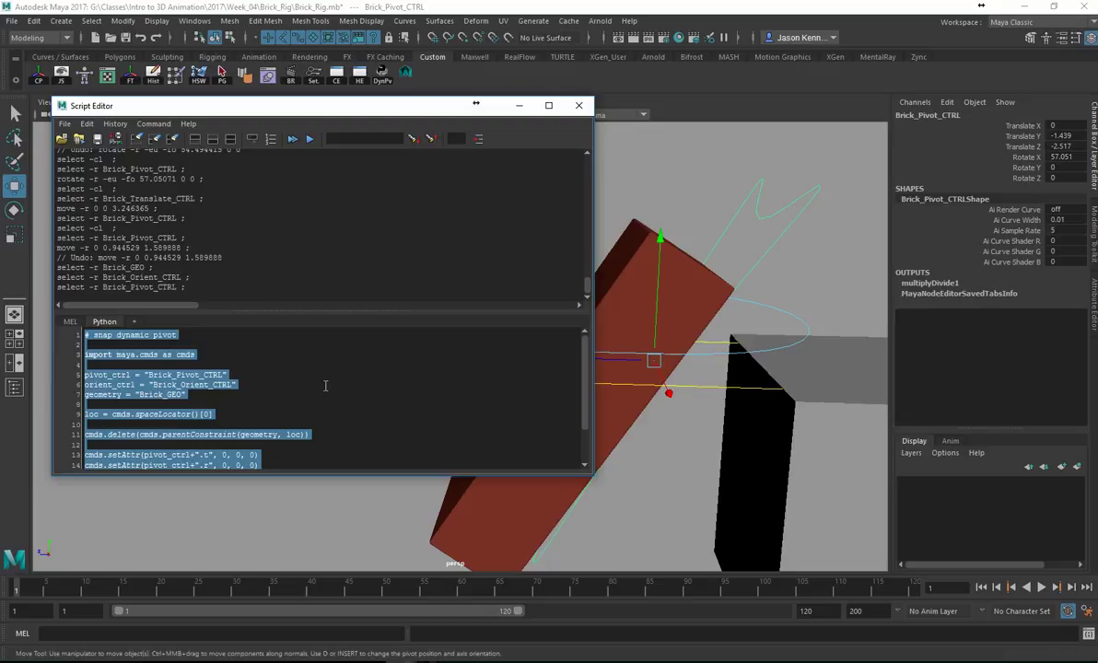
pyautogui.hotkey('ctrl', 'Return')
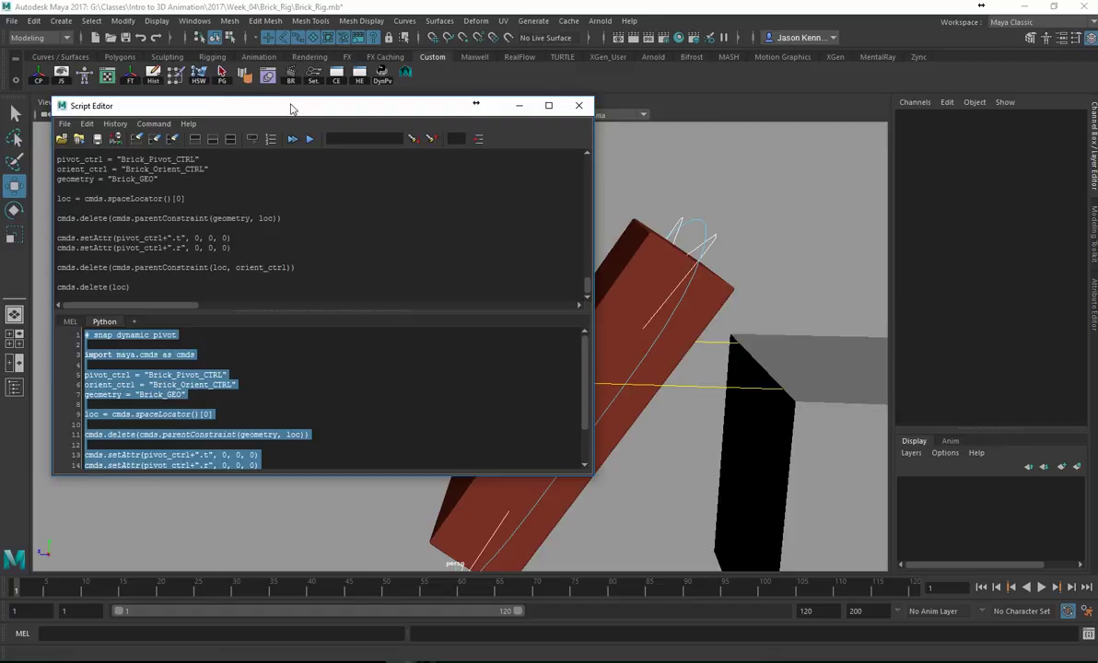
pyautogui.moveTo(302, 105); pyautogui.dragTo(1097, 199)
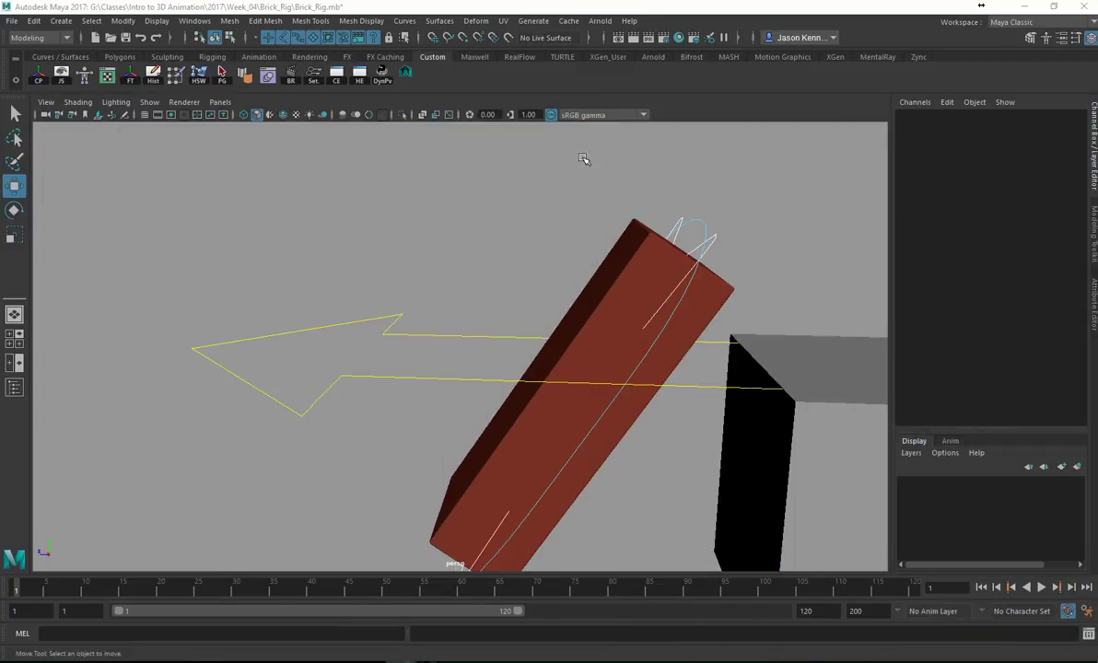
# - Test-move Brick_Pivot_CTRL with the brick twice, undoing each move
pyautogui.click(711, 238)
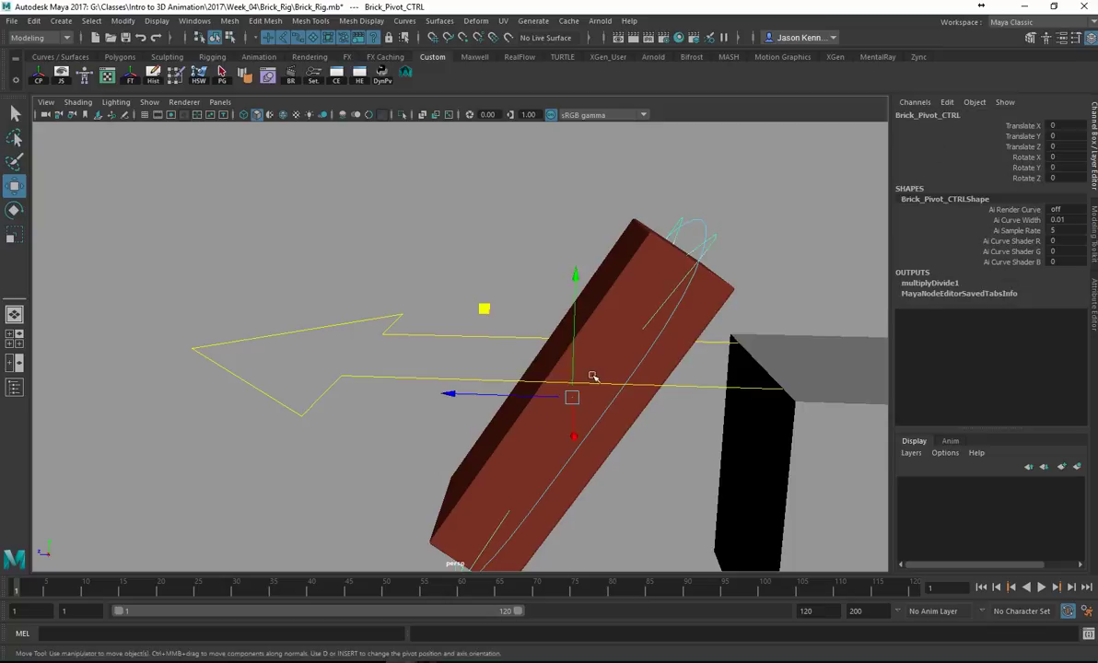
pyautogui.moveTo(559, 440); pyautogui.dragTo(568, 410)
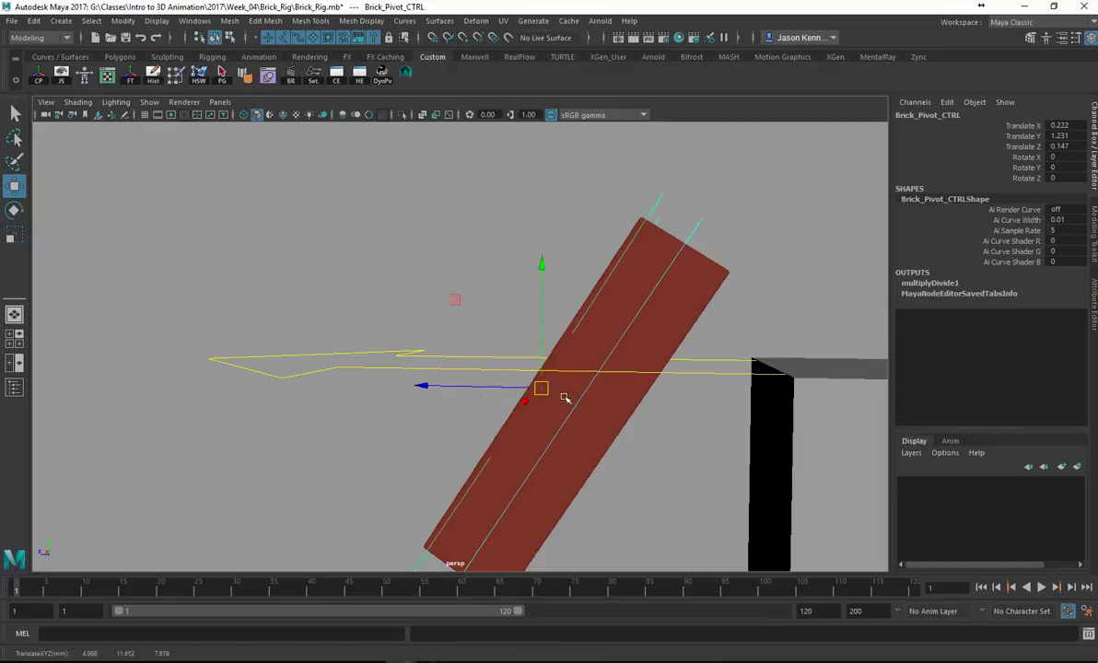
pyautogui.keyDown('alt'); pyautogui.moveTo(657, 342); pyautogui.dragTo(685, 348); pyautogui.keyUp('alt')
pyautogui.click(686, 221)
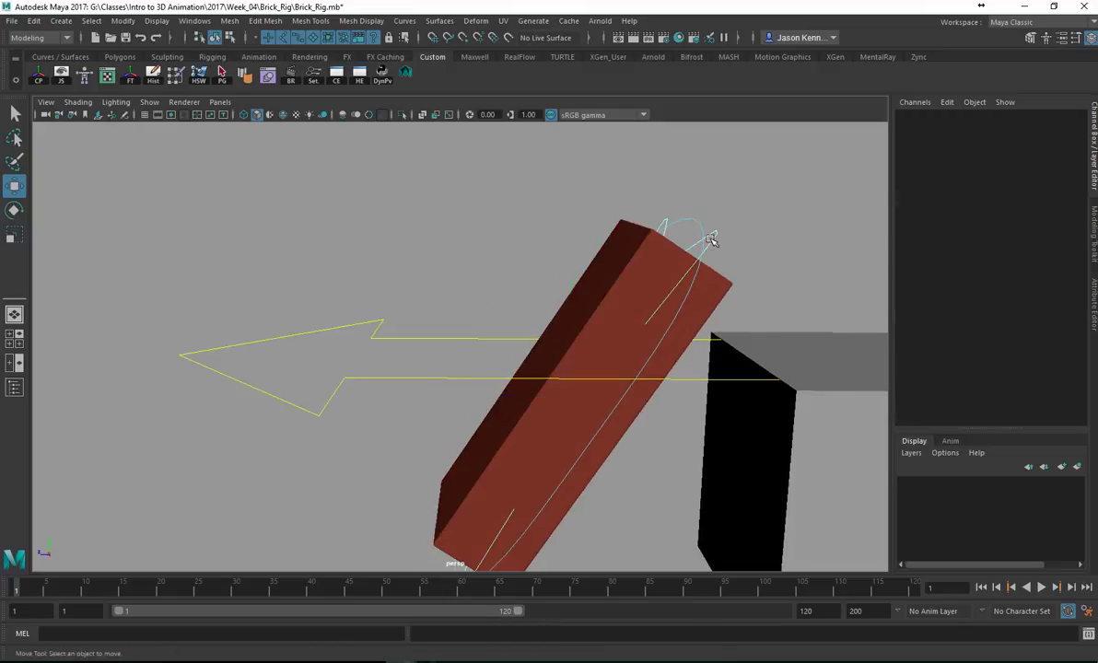
pyautogui.click(664, 235)
pyautogui.moveTo(564, 393); pyautogui.dragTo(512, 368)
pyautogui.hotkey('ctrl', 'z')
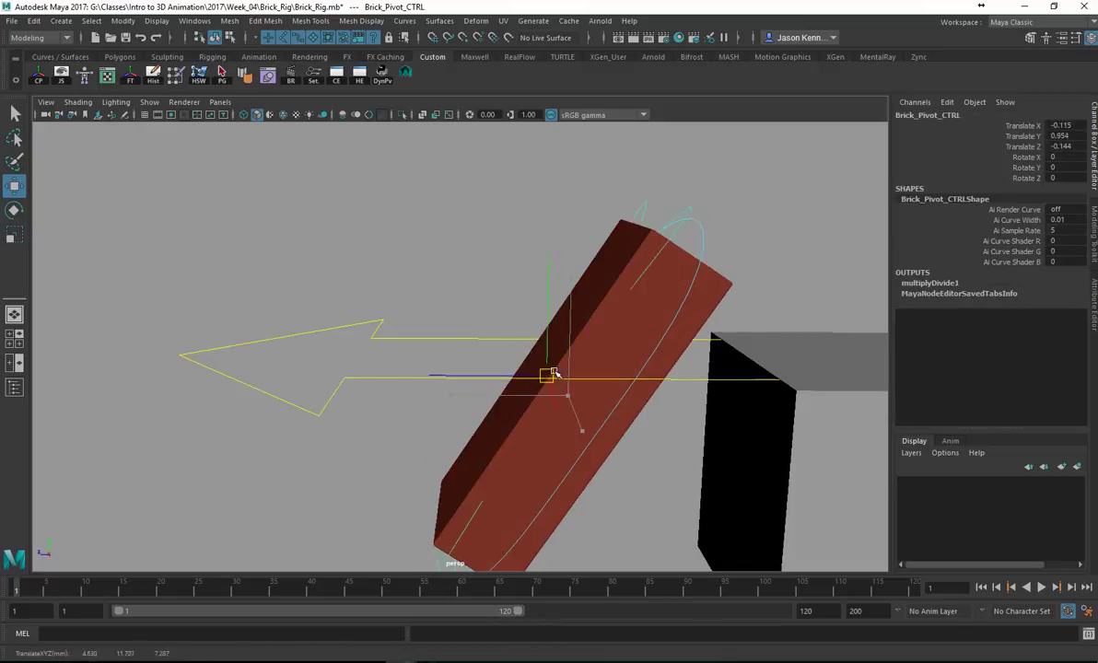
pyautogui.moveTo(567, 395); pyautogui.dragTo(495, 380)
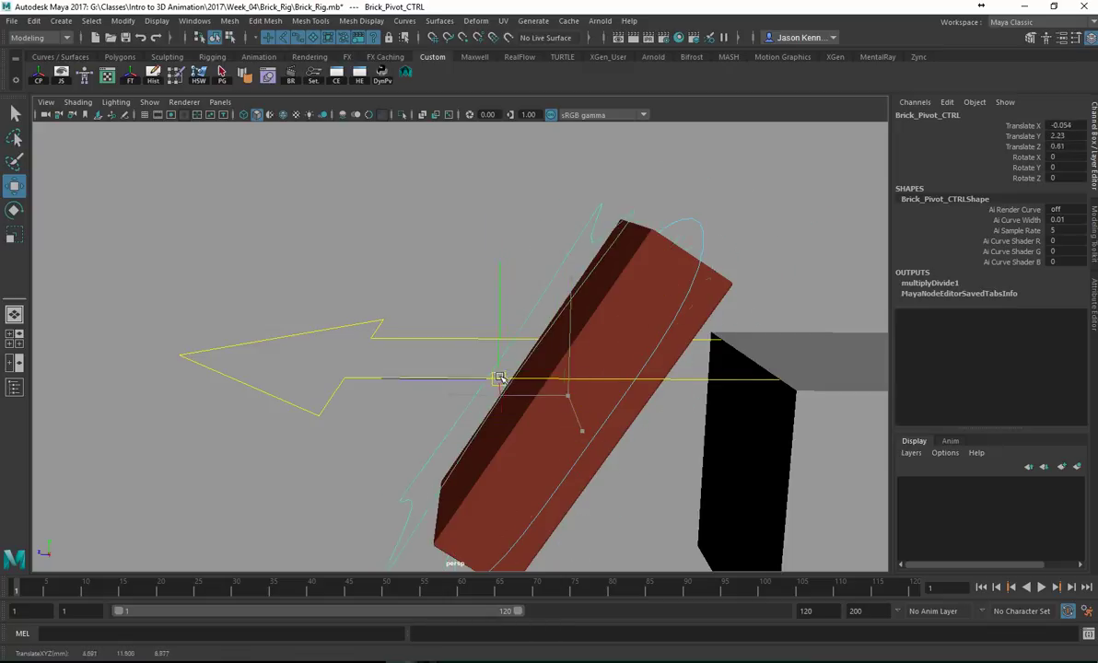
pyautogui.hotkey('ctrl', 'z')
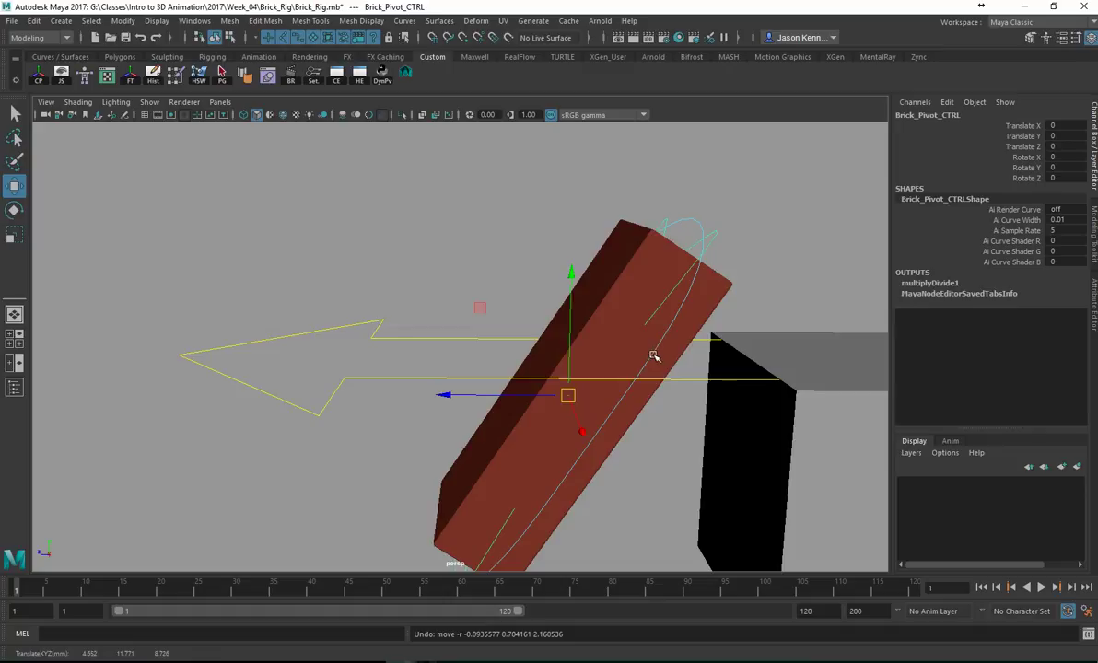
# - Rotate Brick_Orient_CTRL to tilt the brick, ending at Rotate X 57.051
pyautogui.click(611, 332)
pyautogui.press('e')
pyautogui.moveTo(562, 306); pyautogui.dragTo(301, 340)
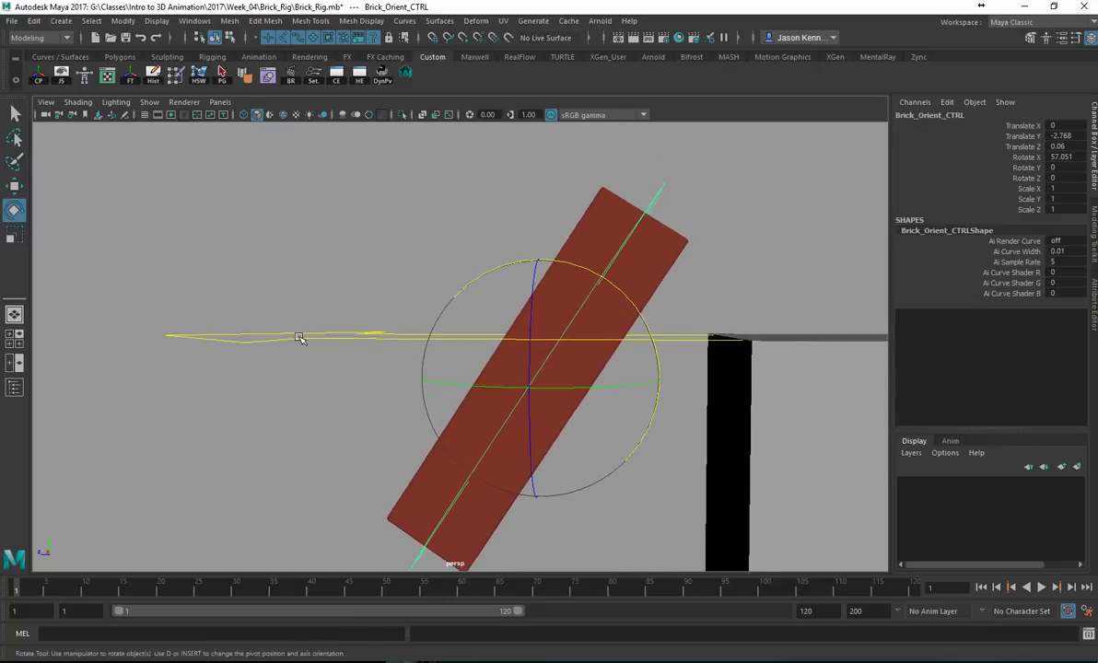
# - Reopen the Script Editor, shift it slightly left and enlarge it to show more code
pyautogui.click(1087, 633)
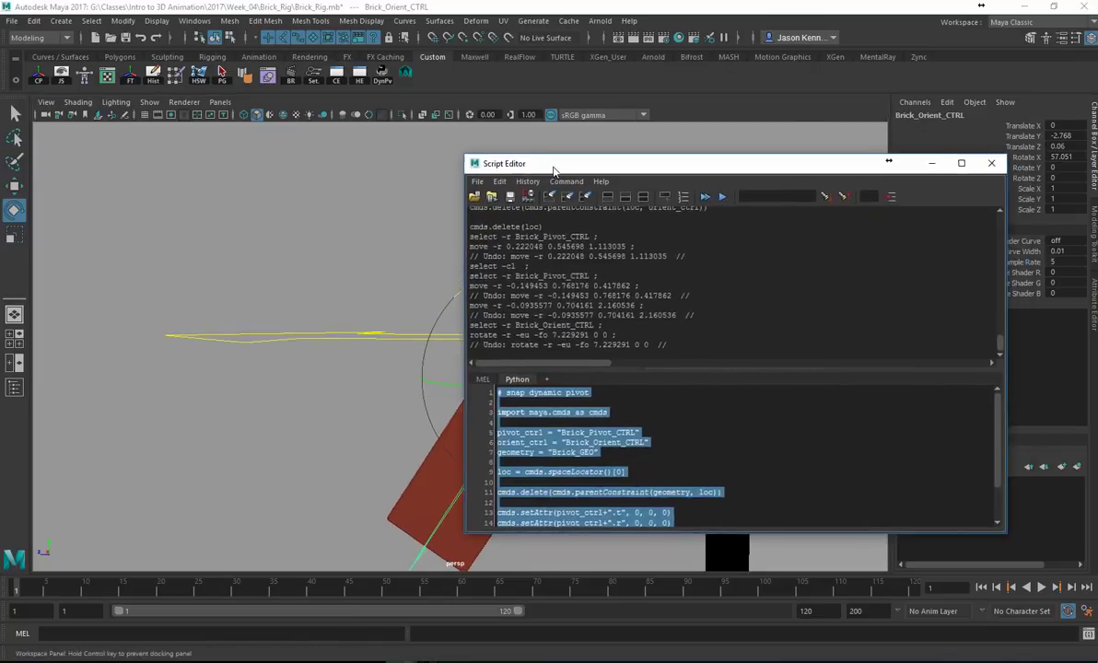
pyautogui.moveTo(554, 170); pyautogui.dragTo(541, 175)
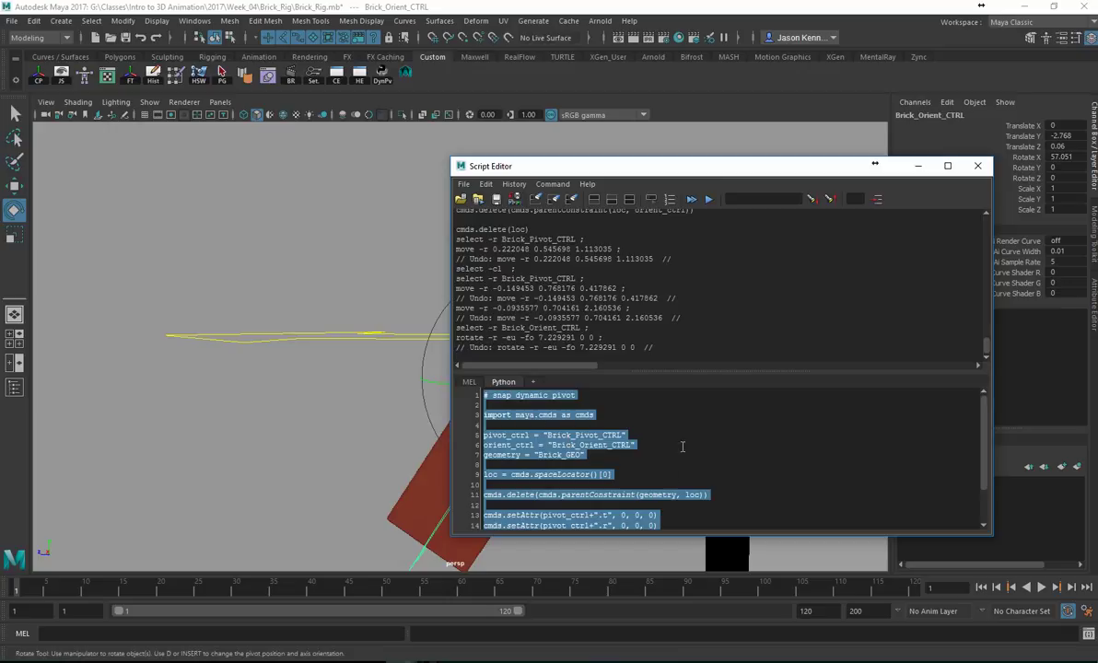
pyautogui.scroll(-2, 636, 424)
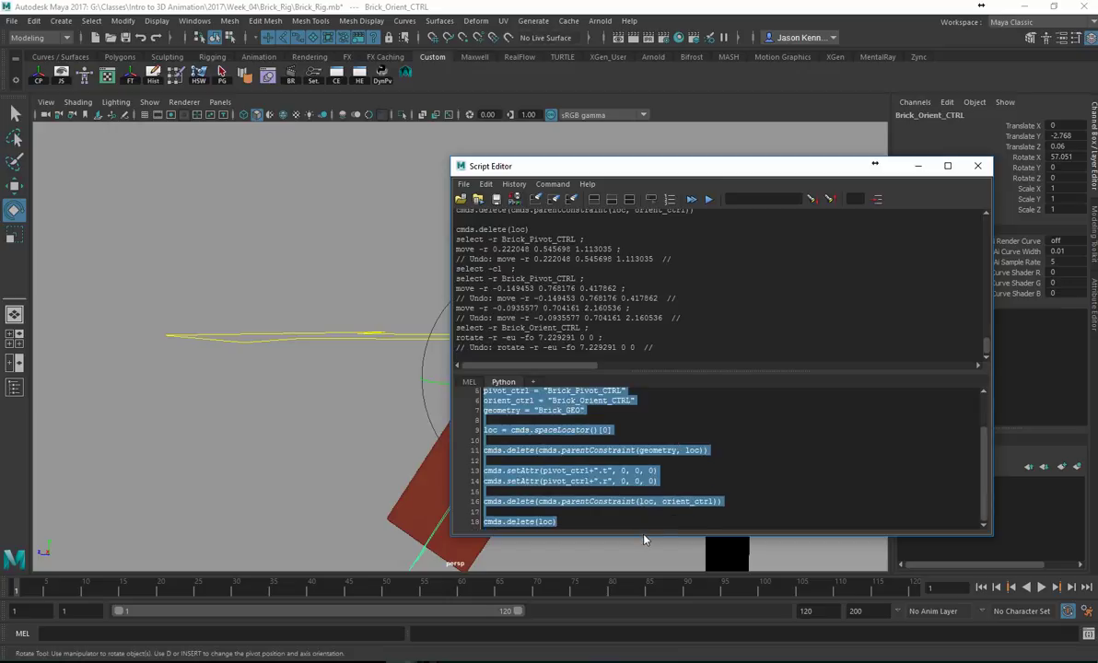
pyautogui.moveTo(645, 540); pyautogui.dragTo(644, 584)
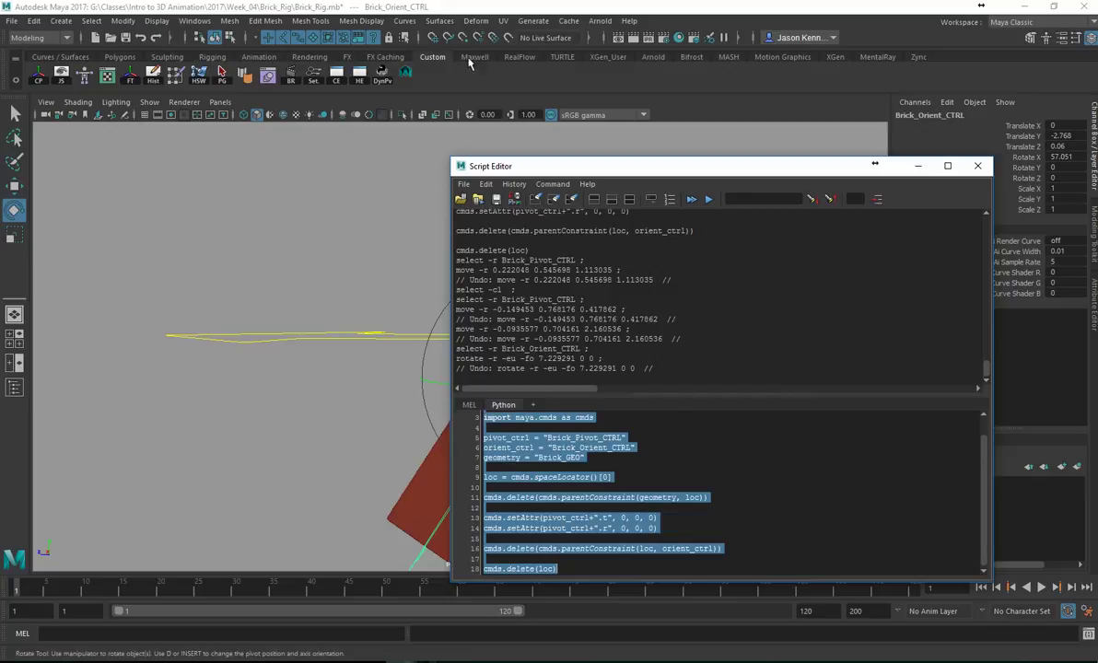
pyautogui.click(403, 59)
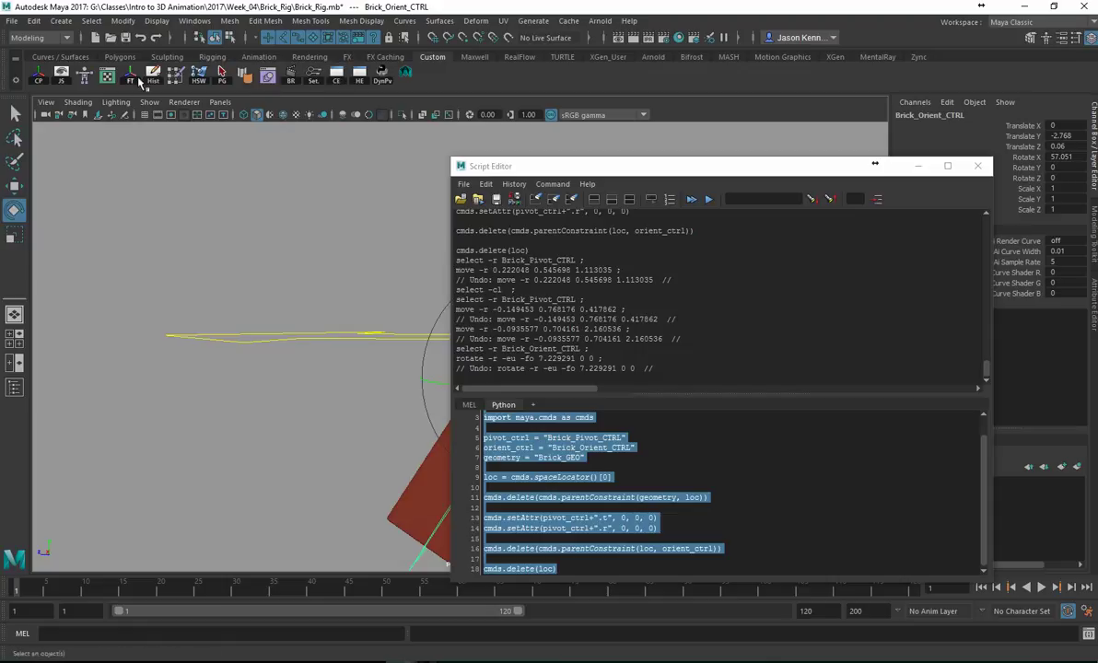
# - Delete the DynPv button and the leftover icon after it from the Custom shelf
pyautogui.rightClick(384, 81)
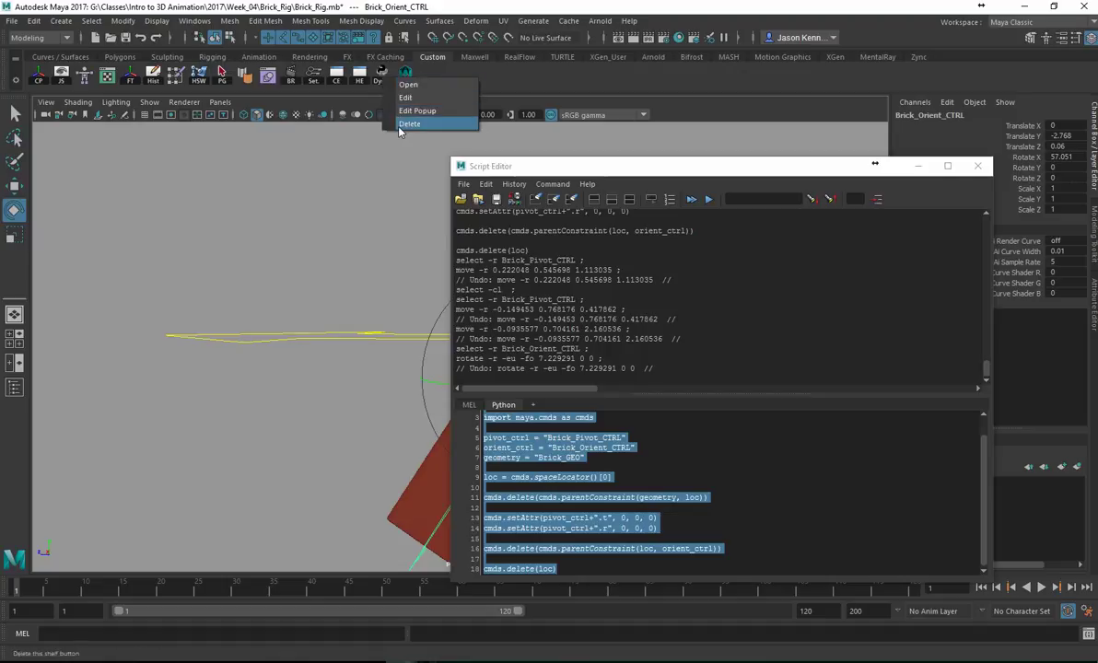
pyautogui.click(406, 124)
pyautogui.rightClick(387, 87)
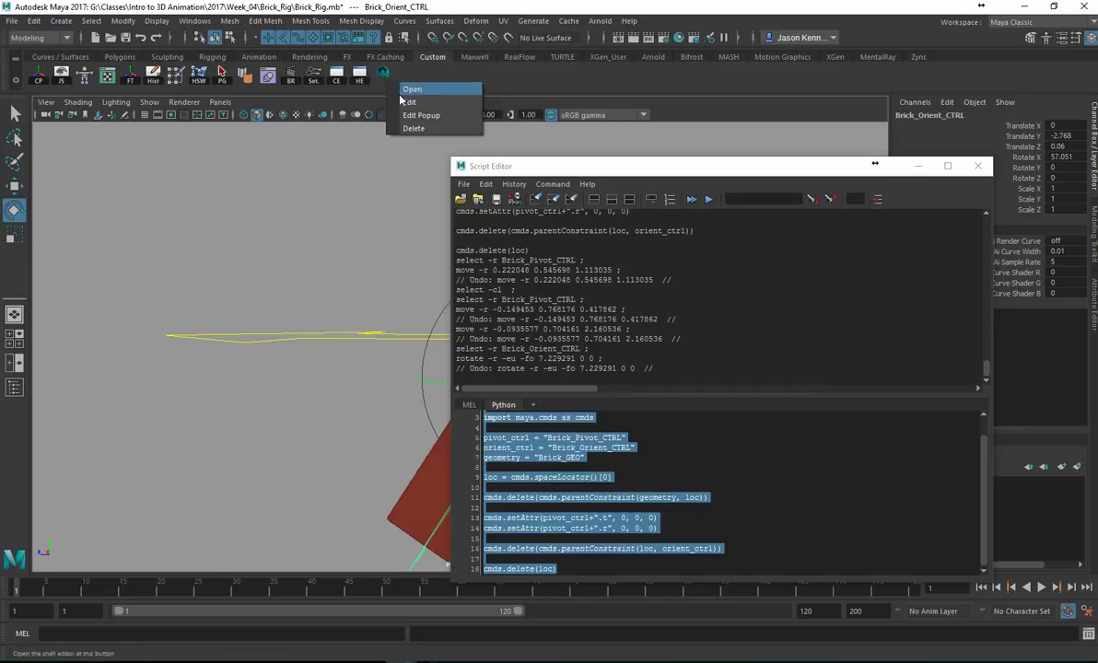
pyautogui.click(410, 129)
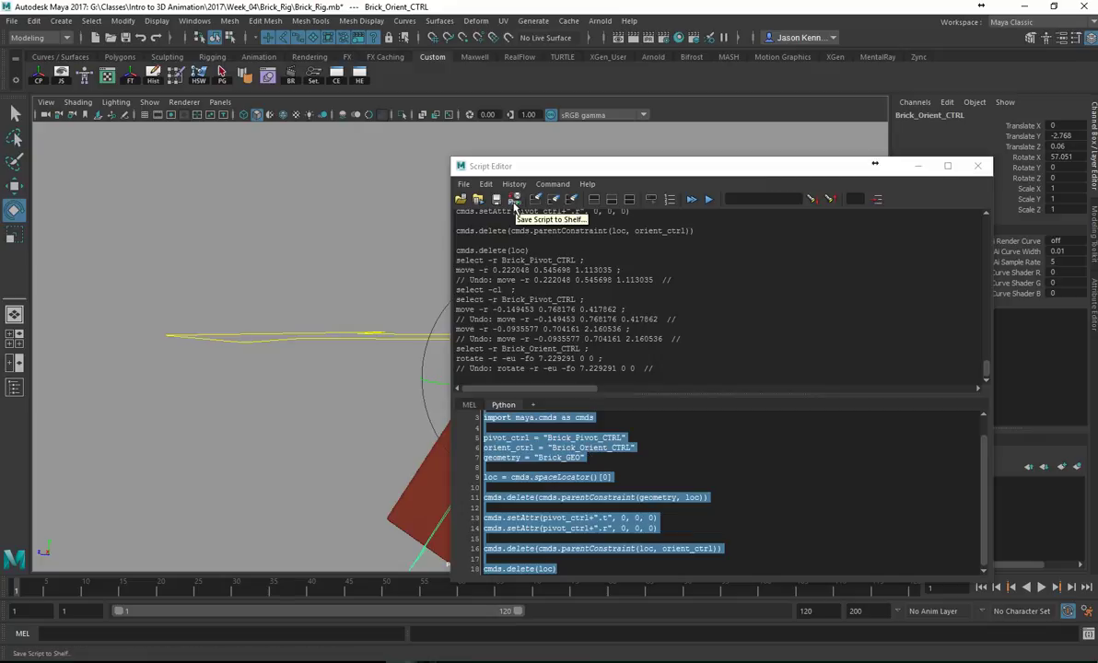
# - Save the pivot script from the Script Editor as a Custom shelf button named DyPvt
pyautogui.click(515, 201)
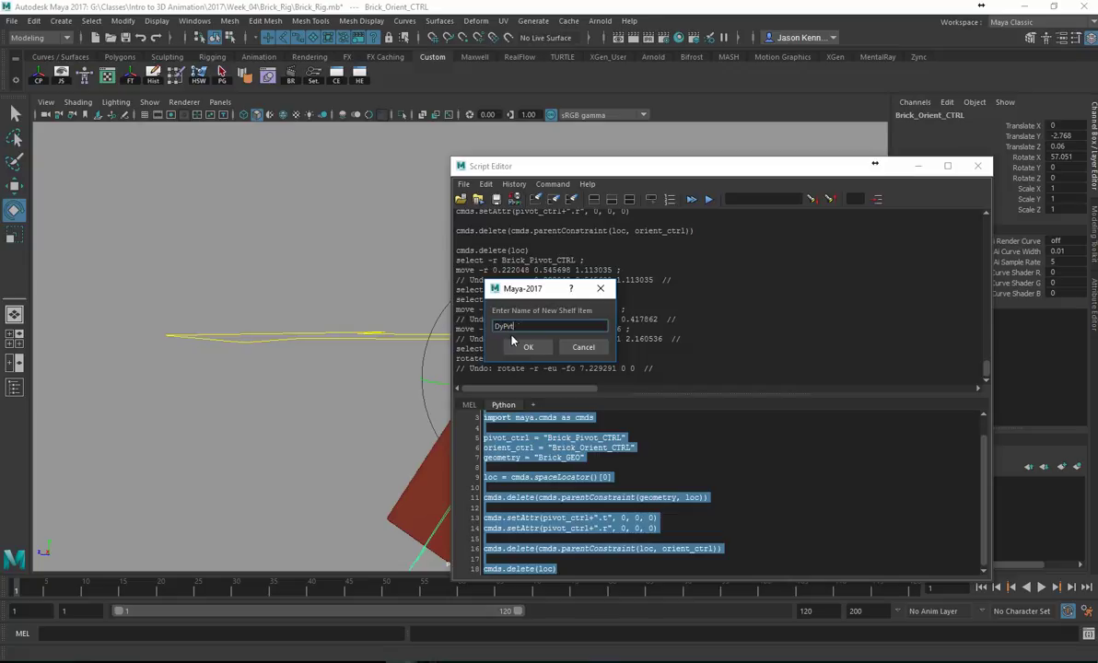
pyautogui.click(521, 347)
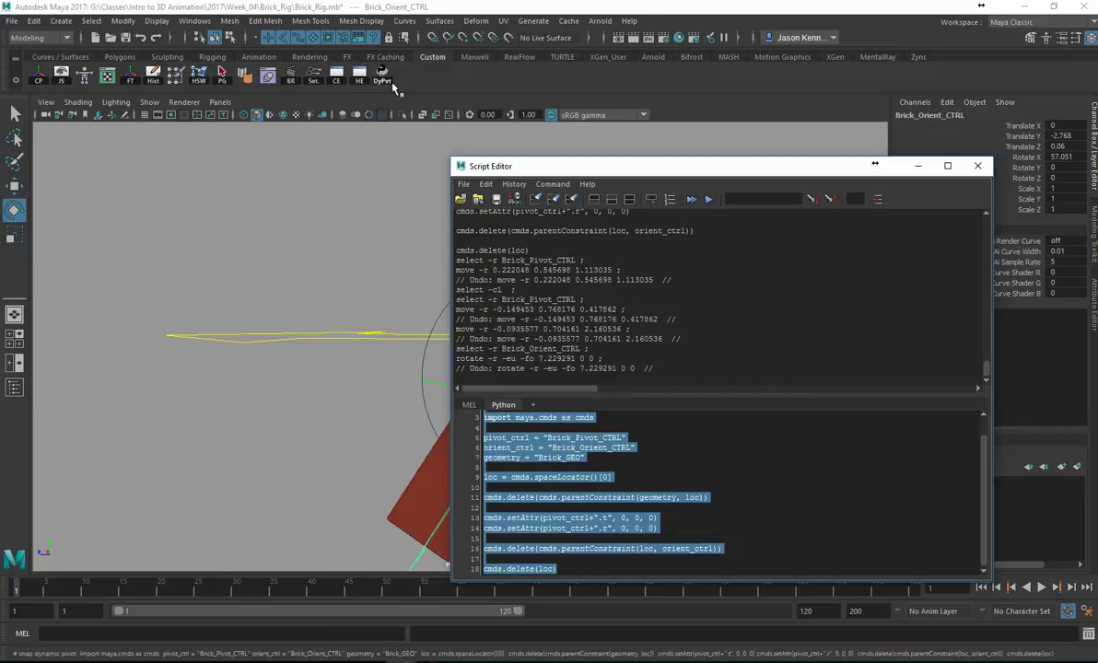
# - Close the Script Editor, move Brick_Pivot_CTRL to the brick's lower corner, and rotate to 61.352°
pyautogui.click(978, 165)
pyautogui.keyDown('alt'); pyautogui.moveTo(657, 206); pyautogui.dragTo(674, 208); pyautogui.keyUp('alt')
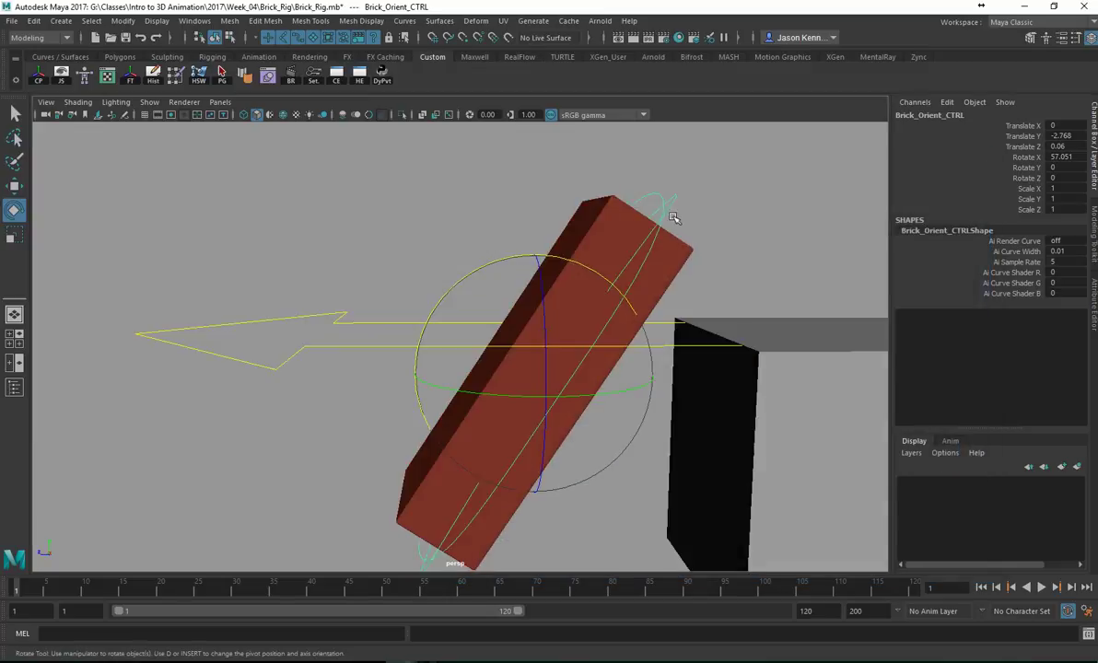
pyautogui.click(671, 207)
pyautogui.press('w')
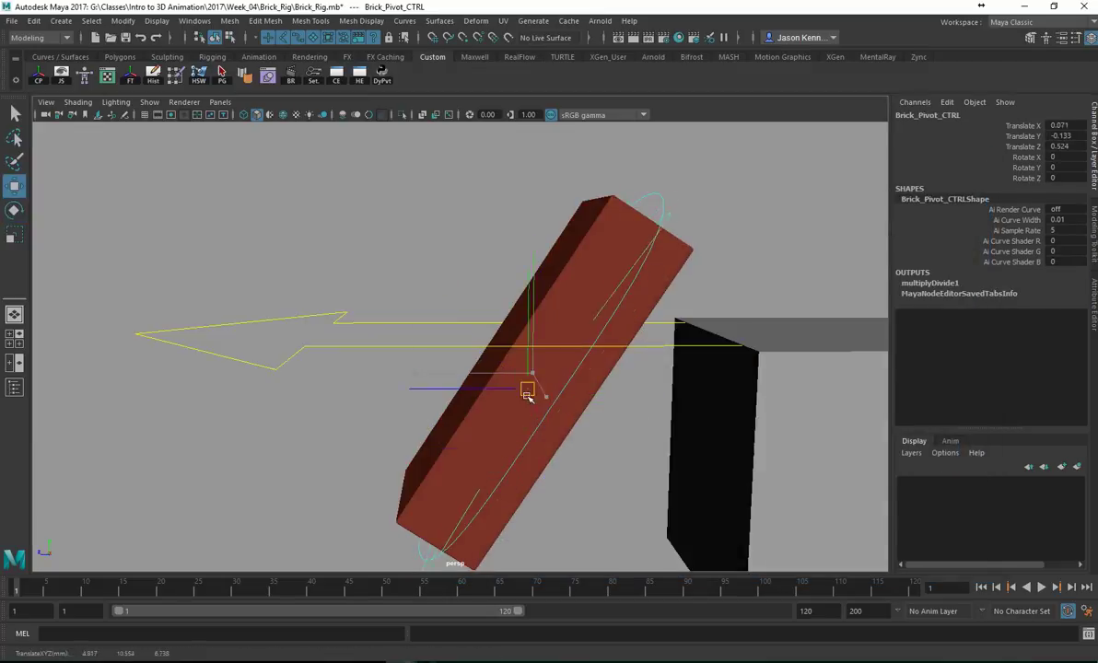
pyautogui.moveTo(534, 385); pyautogui.dragTo(442, 354)
pyautogui.press('e')
pyautogui.moveTo(336, 368); pyautogui.dragTo(321, 378)
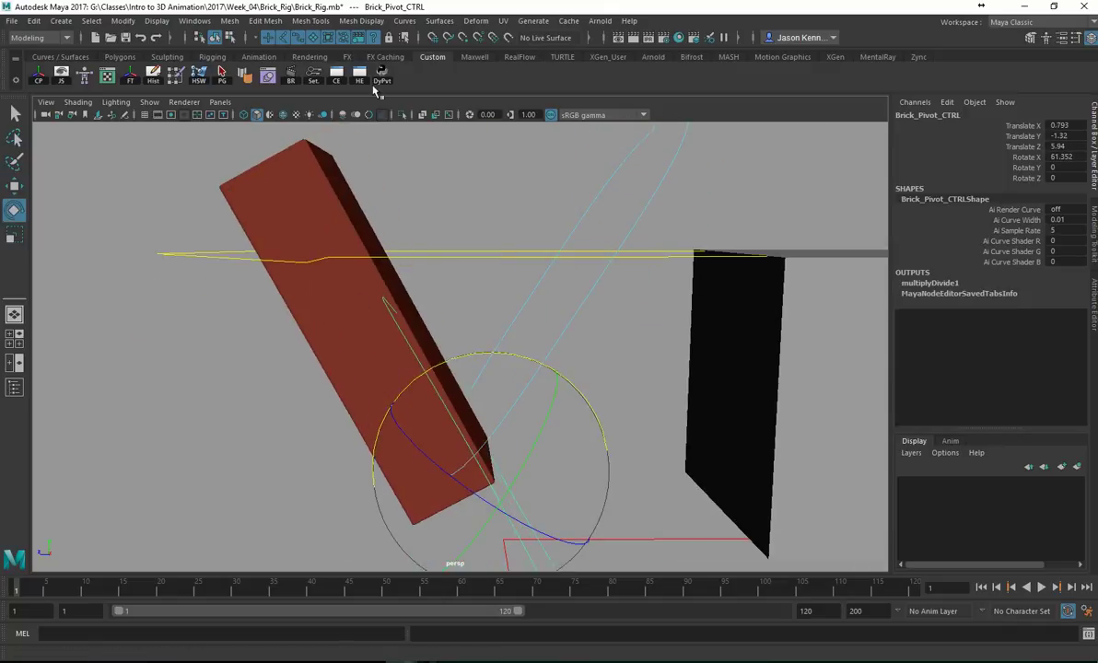
# - Re-snap the pivot control with the DyPvt shelf button and orbit to inspect the result
pyautogui.click(381, 81)
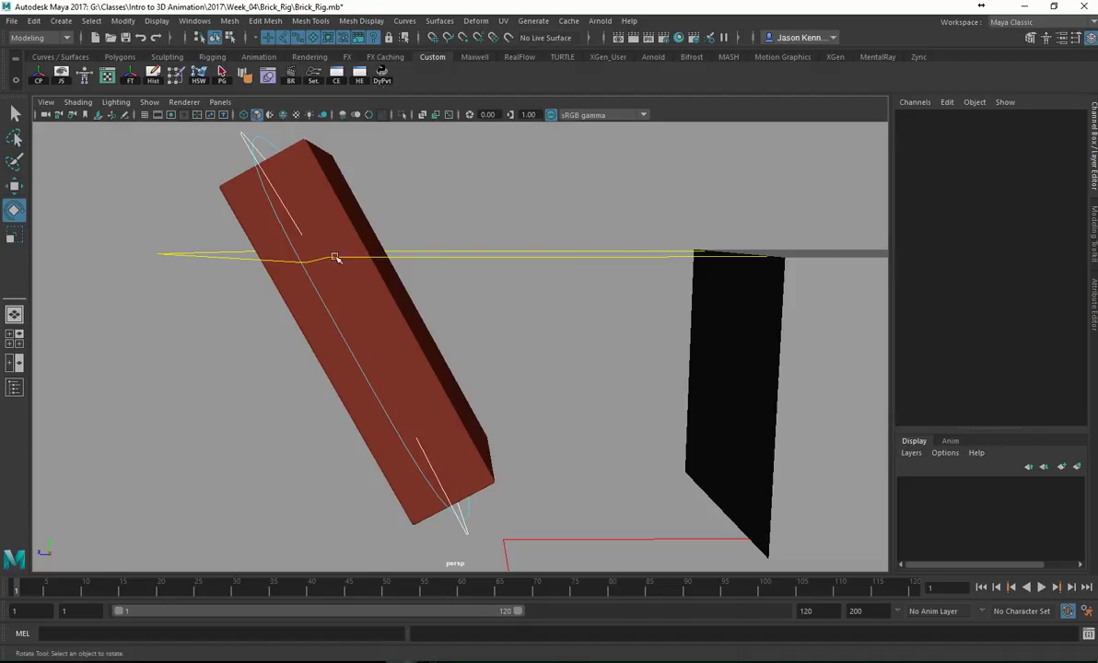
pyautogui.keyDown('alt'); pyautogui.moveTo(392, 360); pyautogui.dragTo(349, 374); pyautogui.keyUp('alt')
pyautogui.keyDown('alt'); pyautogui.moveTo(456, 386); pyautogui.dragTo(320, 366); pyautogui.keyUp('alt')
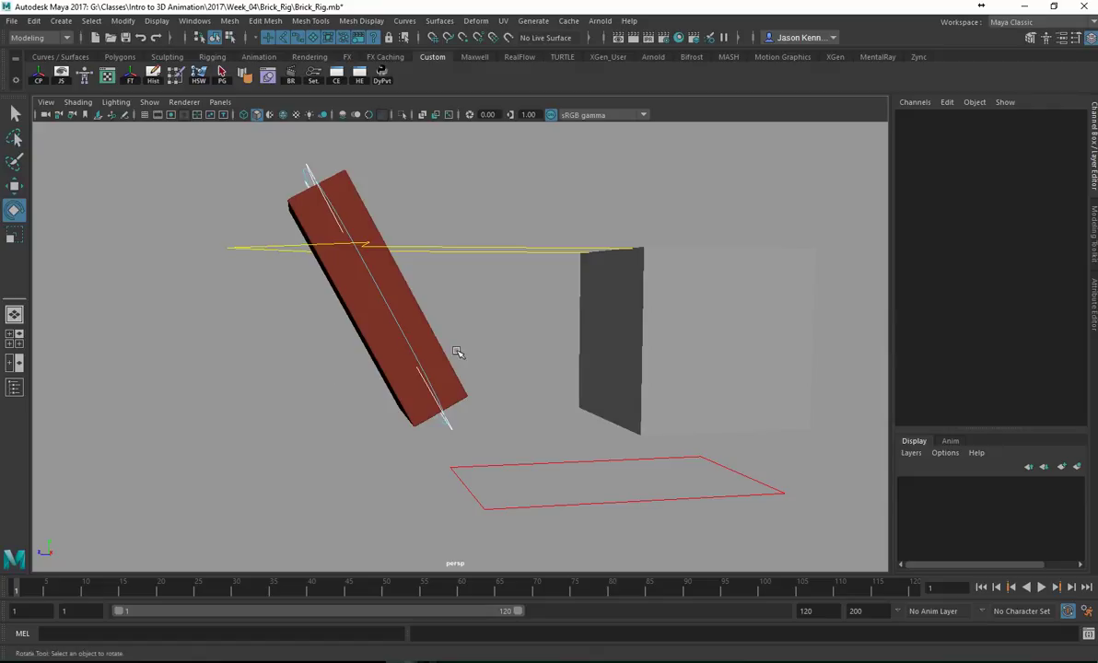
pyautogui.keyDown('alt'); pyautogui.moveTo(459, 353); pyautogui.dragTo(727, 293); pyautogui.keyUp('alt')
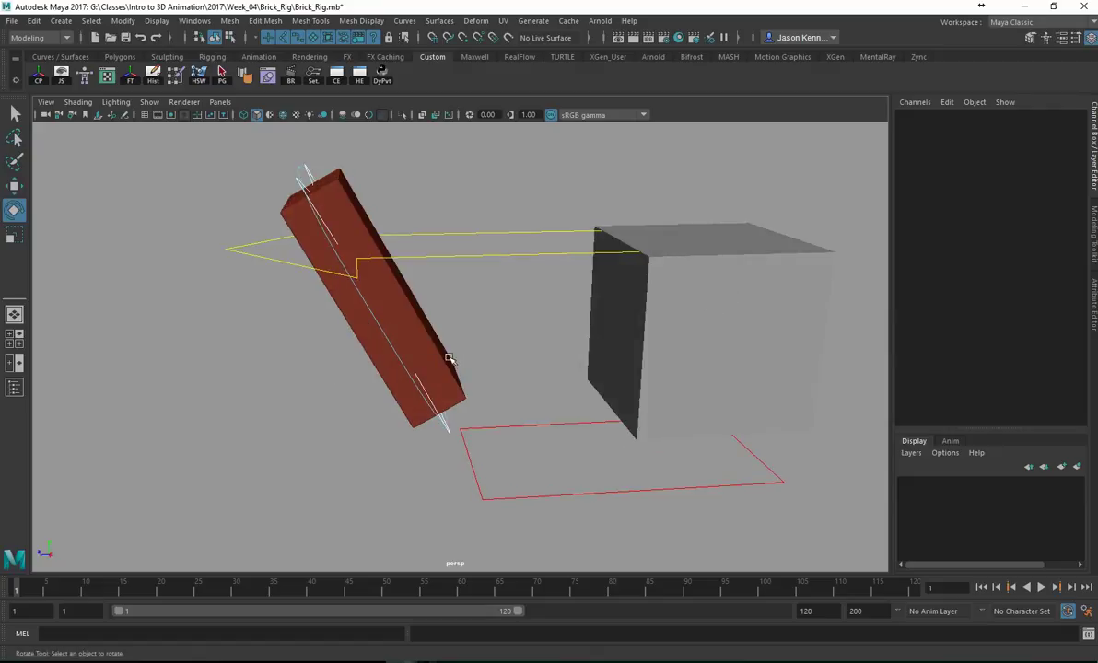
pyautogui.keyDown('alt'); pyautogui.moveTo(374, 347); pyautogui.dragTo(484, 392); pyautogui.keyUp('alt')
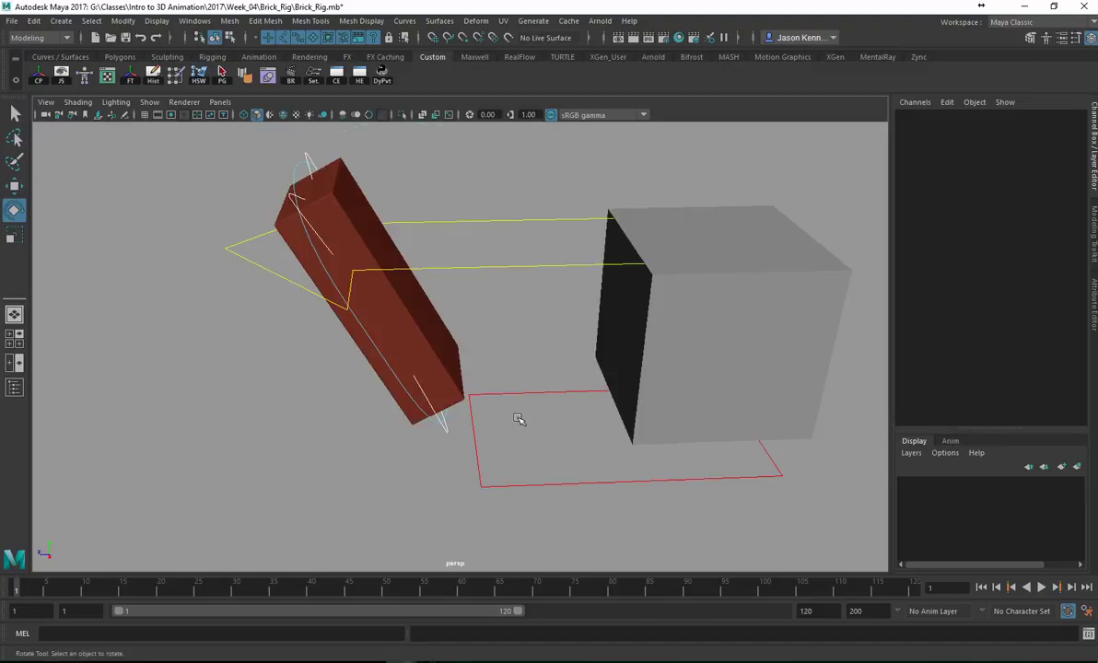